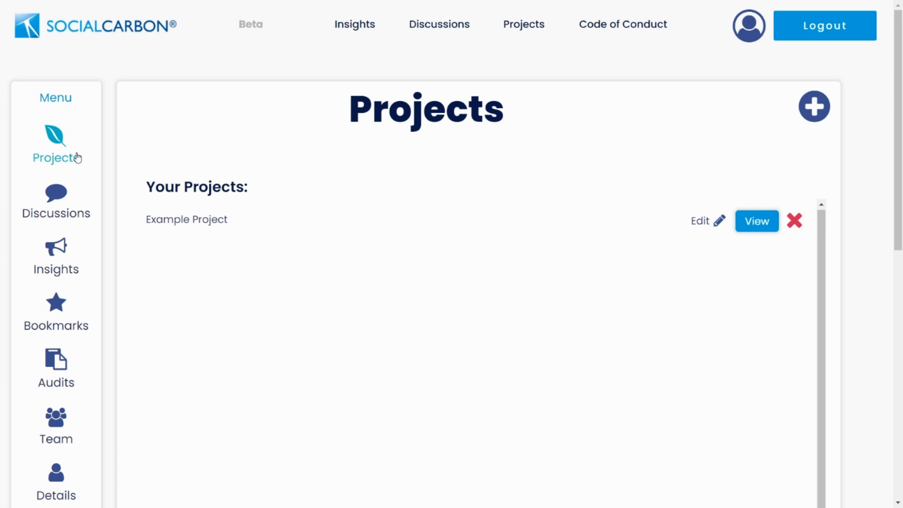
- Open and dismiss the Add Project form without saving, then go to the Discussions page
click(817, 110)
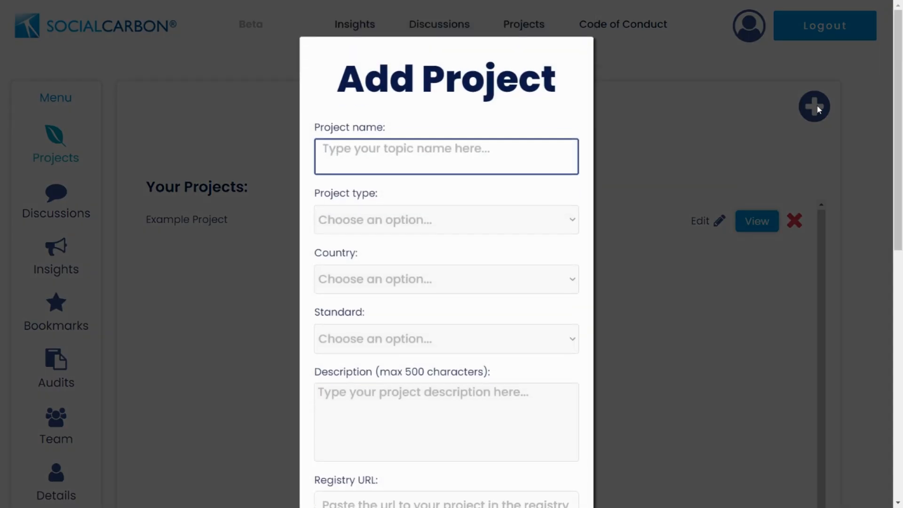
click(751, 124)
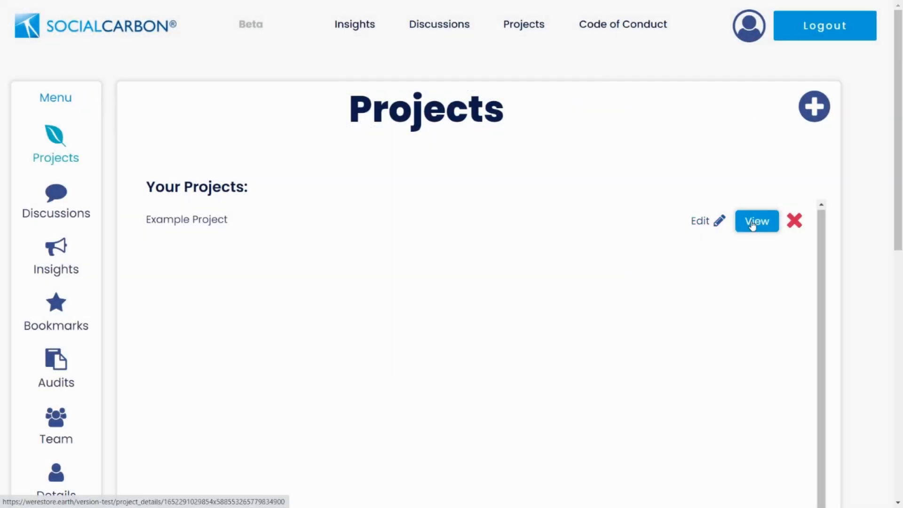
click(66, 205)
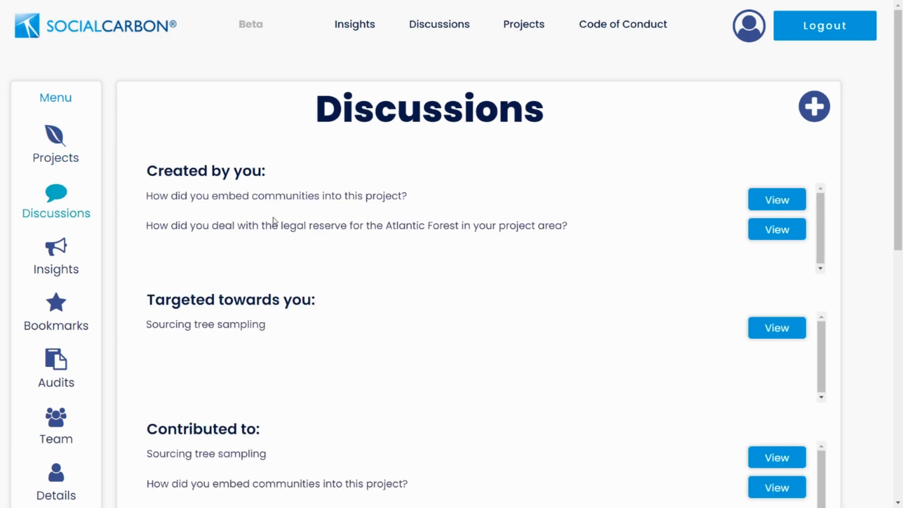
- Scroll through the discussion lists, then switch to Insights showing 'How to plant a tree'
scroll(273, 267, down, 1)
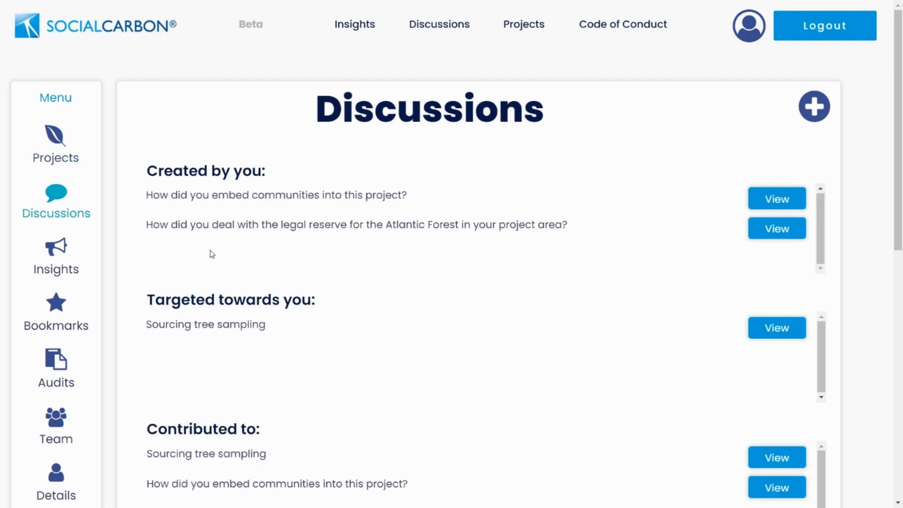
scroll(212, 254, down, 2)
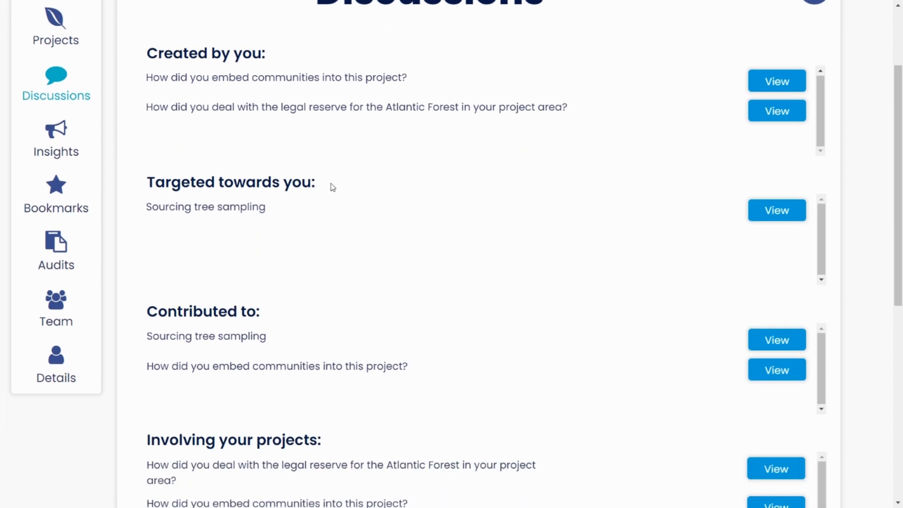
scroll(280, 217, down, 1)
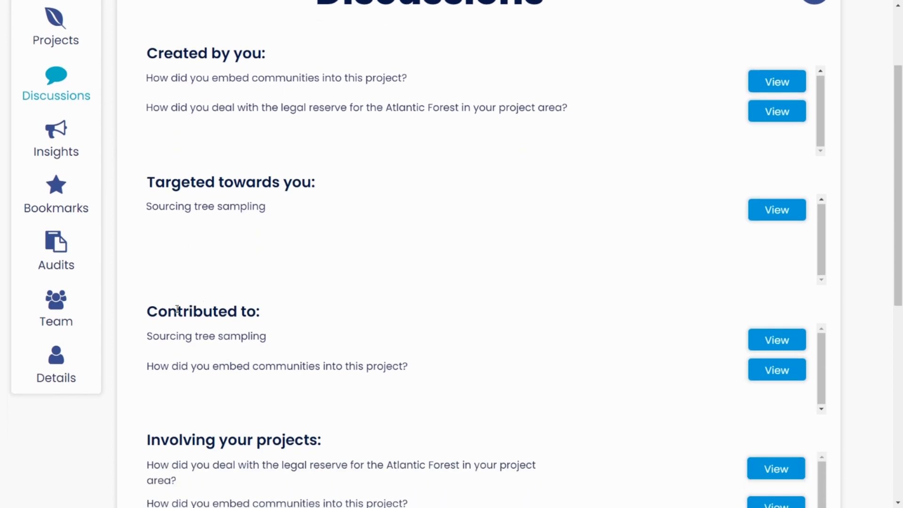
scroll(249, 390, down, 1)
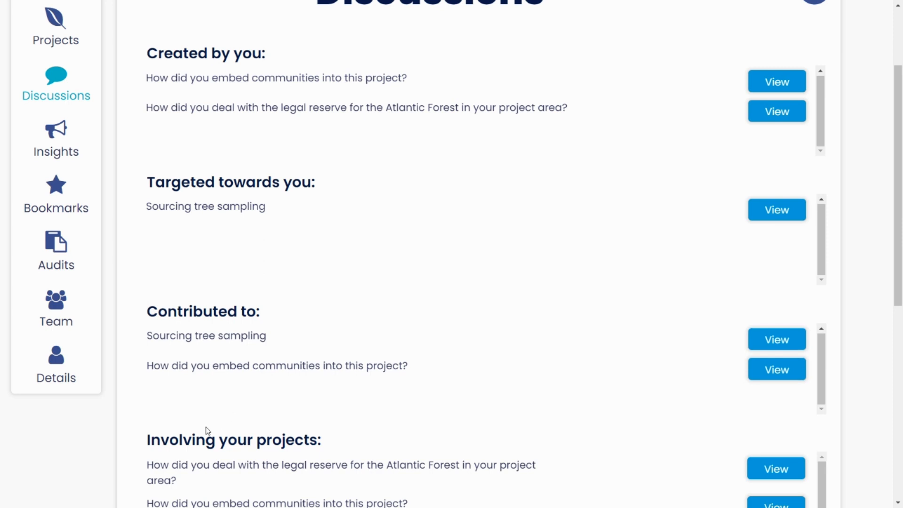
scroll(158, 430, down, 1)
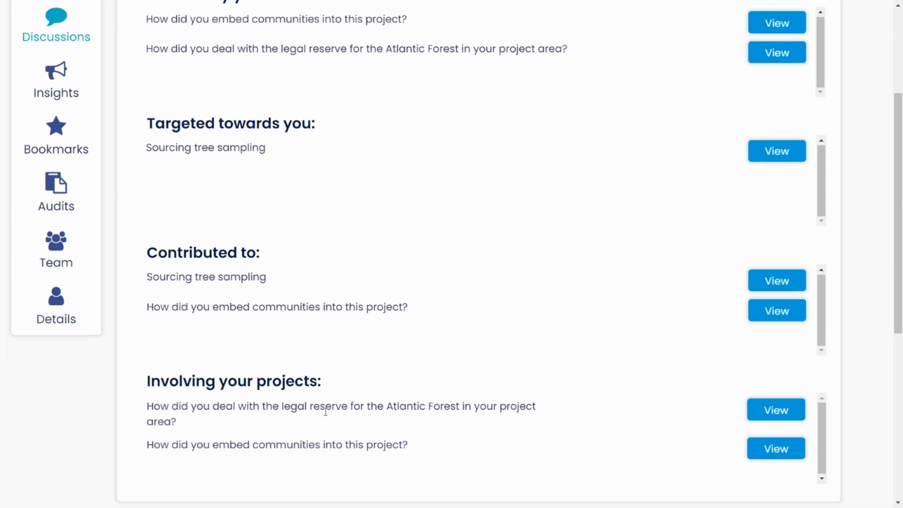
scroll(869, 136, up, 3)
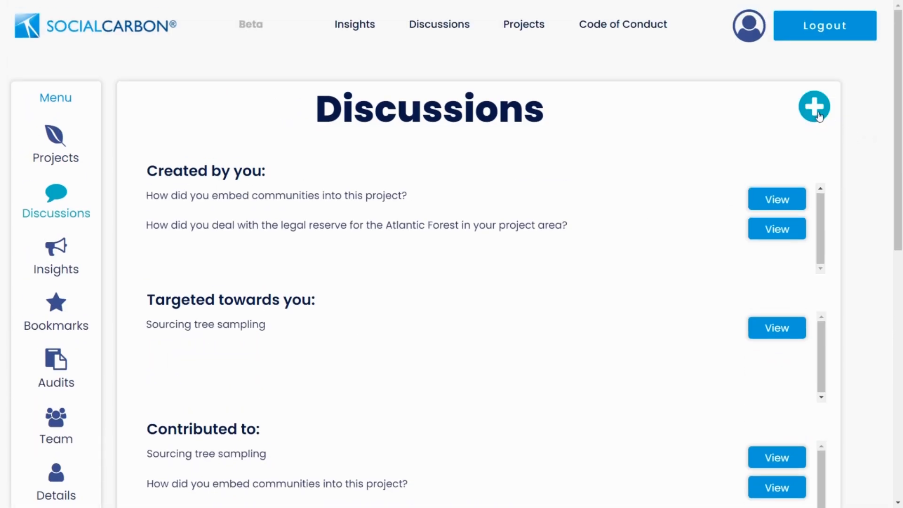
click(75, 261)
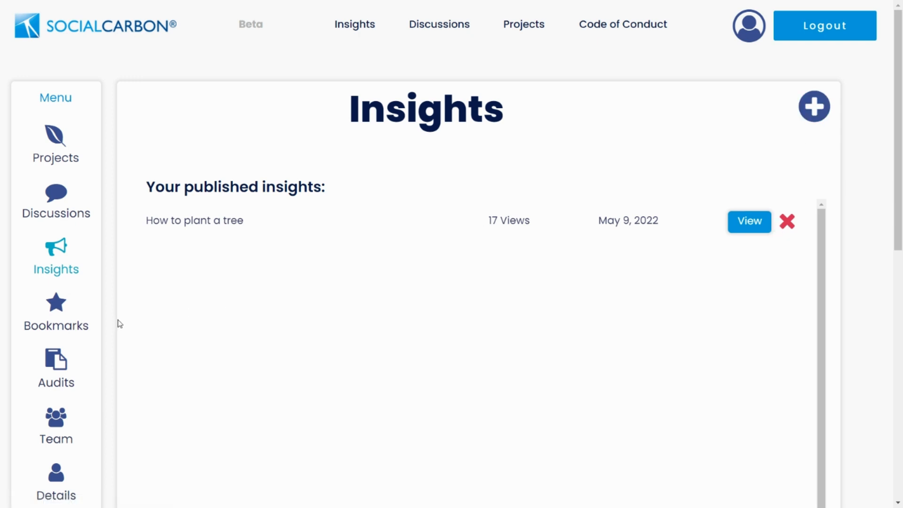
- Visit Bookmarks and Audits, then open Team and edit the first member's access
click(41, 311)
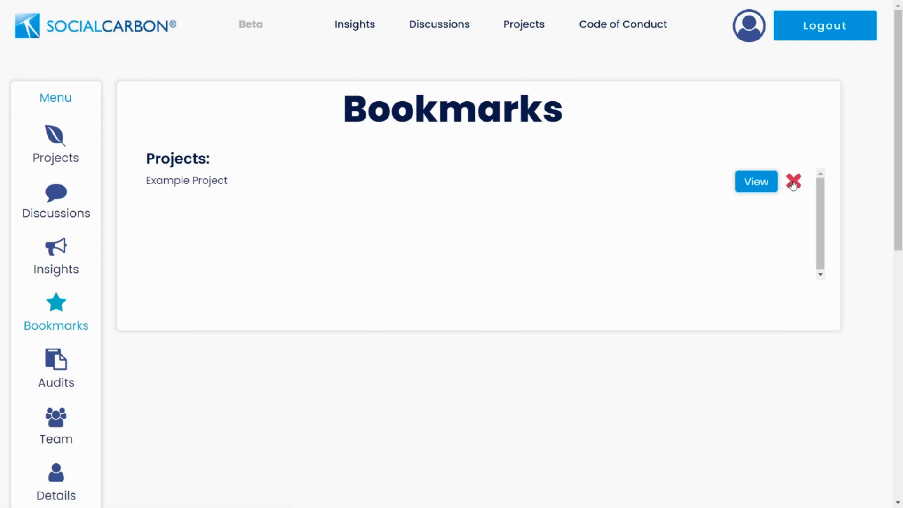
click(55, 364)
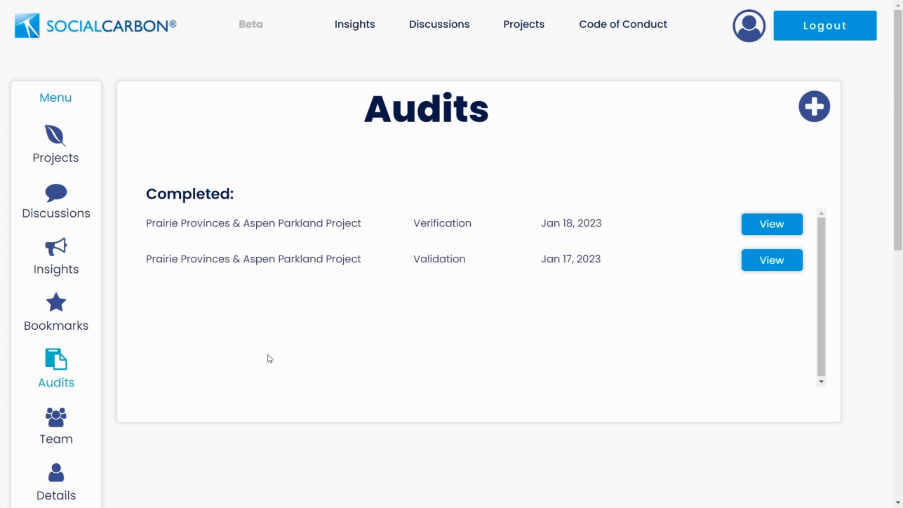
click(73, 415)
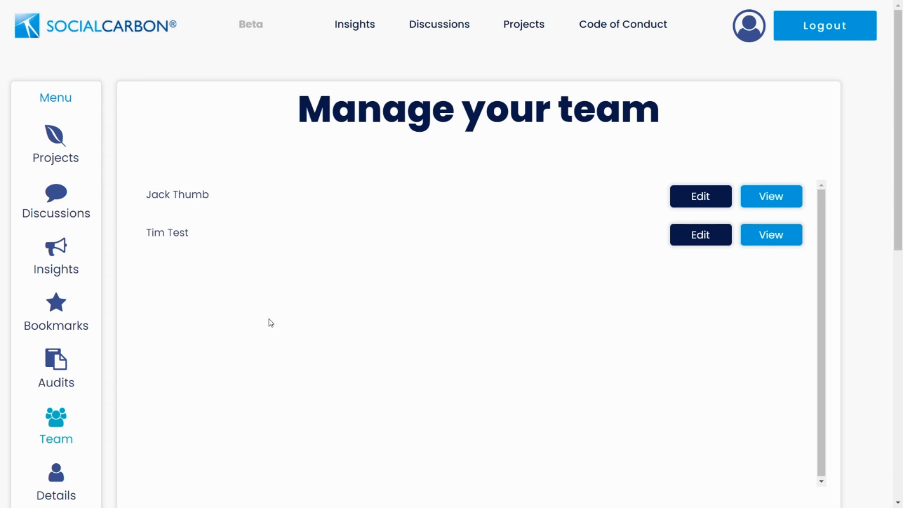
click(716, 198)
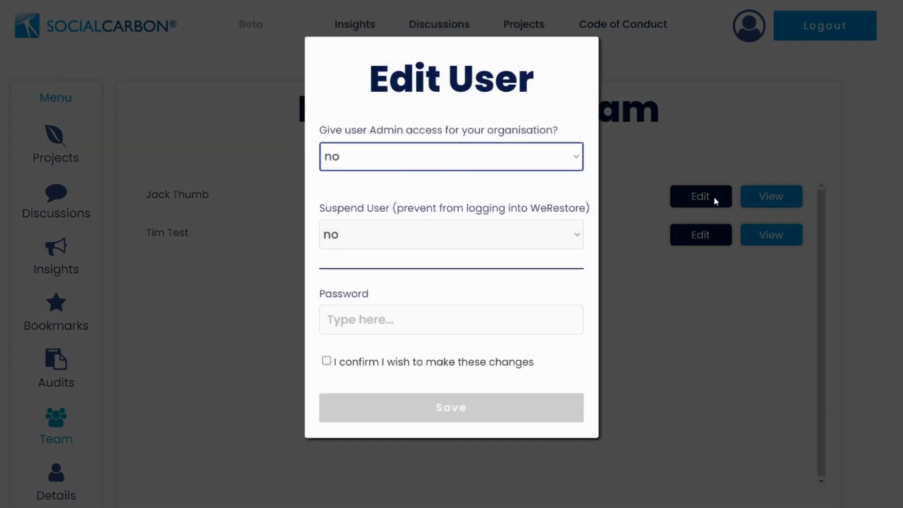
- Keep the member's admin access at no and close, review My Details, then return to Audits
click(423, 161)
click(327, 99)
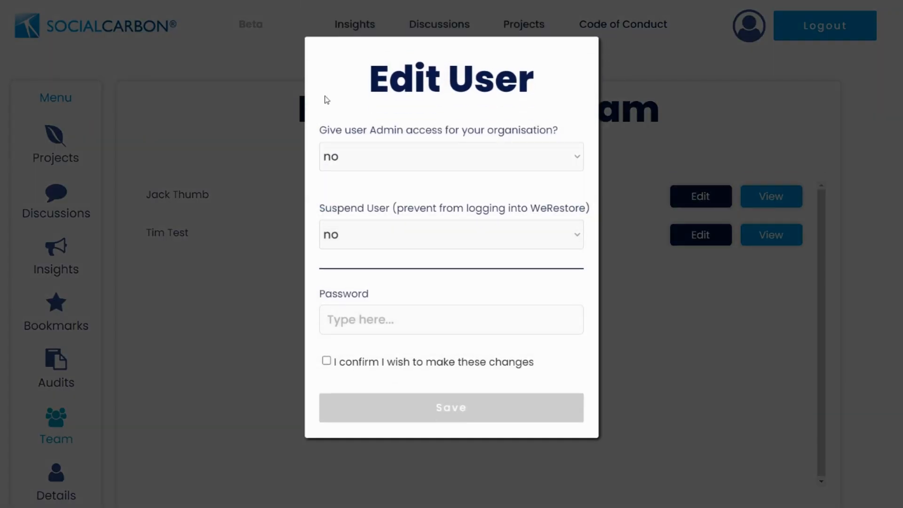
click(242, 279)
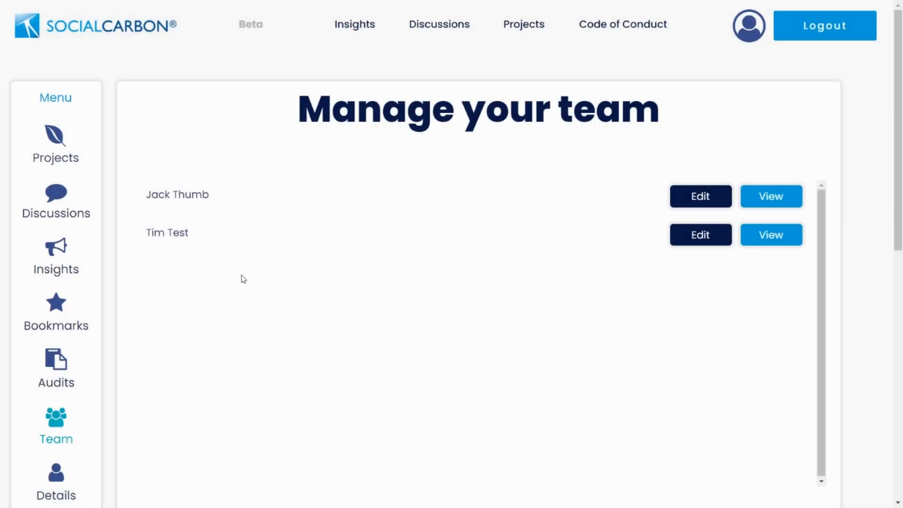
click(70, 474)
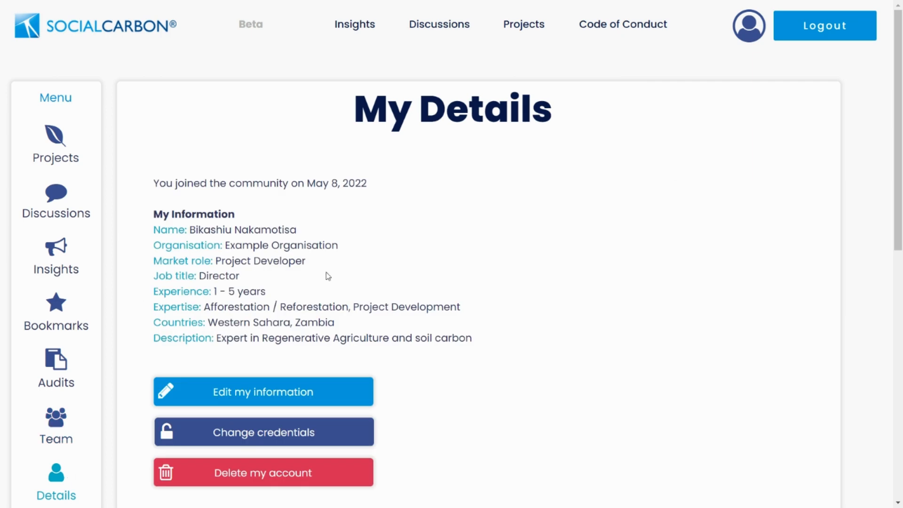
scroll(451, 298, down, 1)
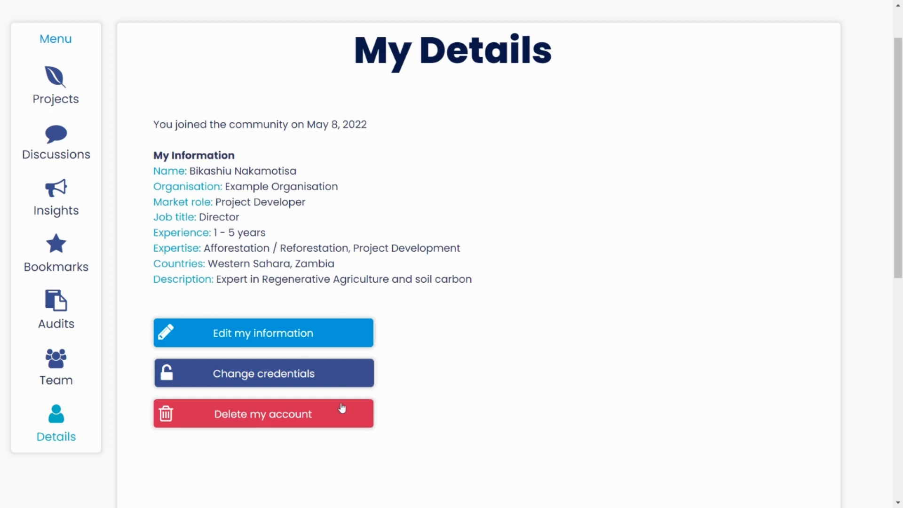
click(65, 325)
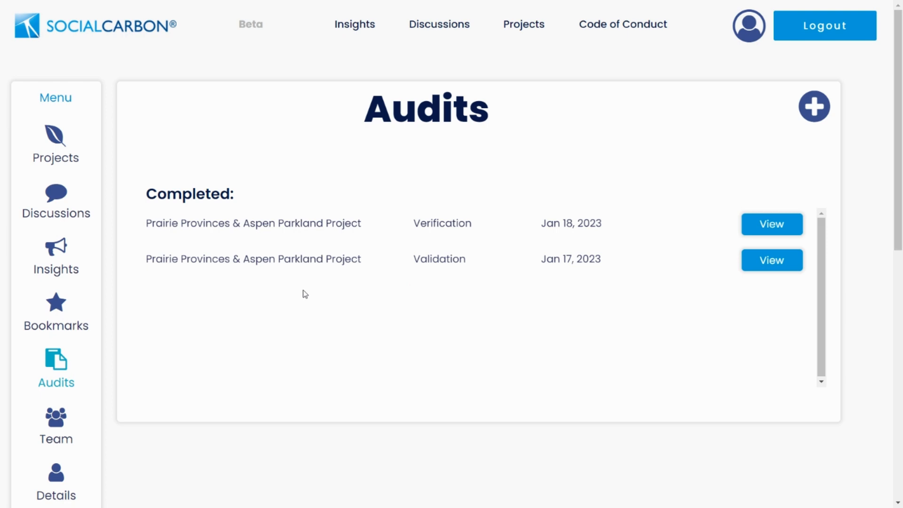
- Start a new Verification audit of Cristalino Carbon Removal Project with verifier 4K Earth Science
click(811, 118)
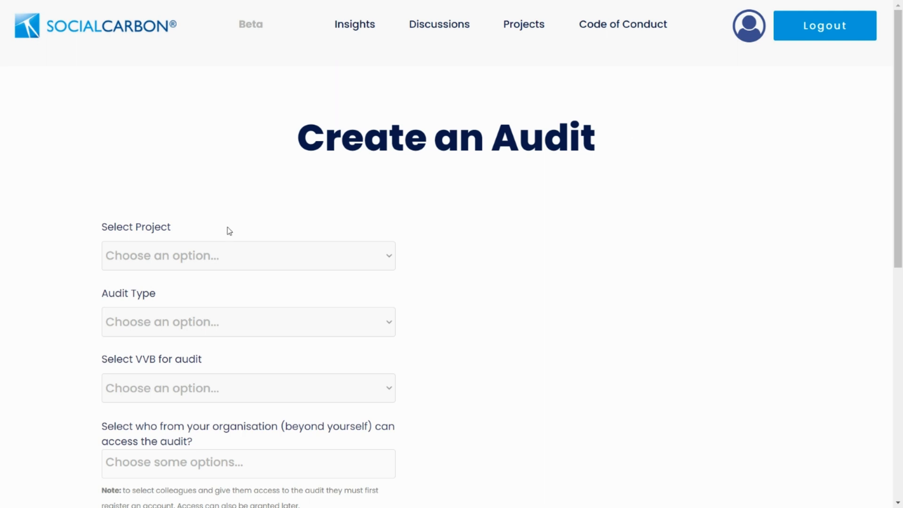
click(238, 250)
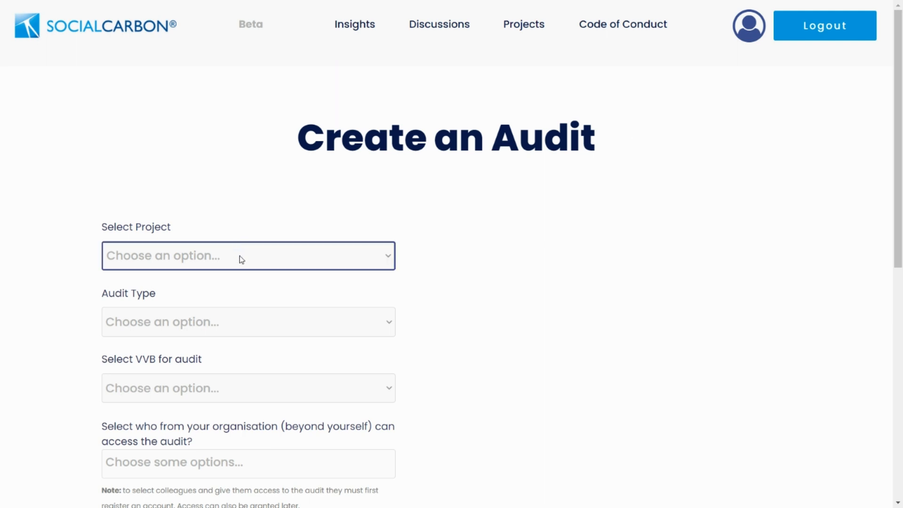
click(239, 255)
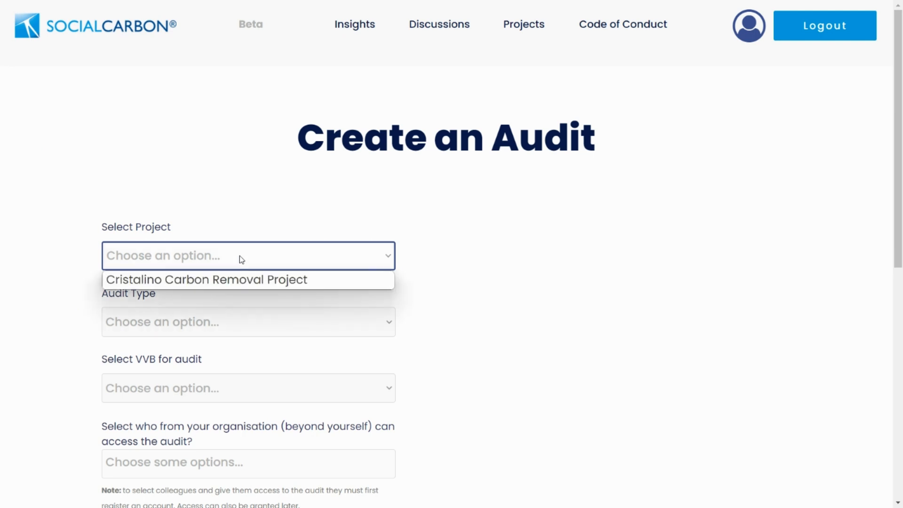
click(185, 286)
click(177, 322)
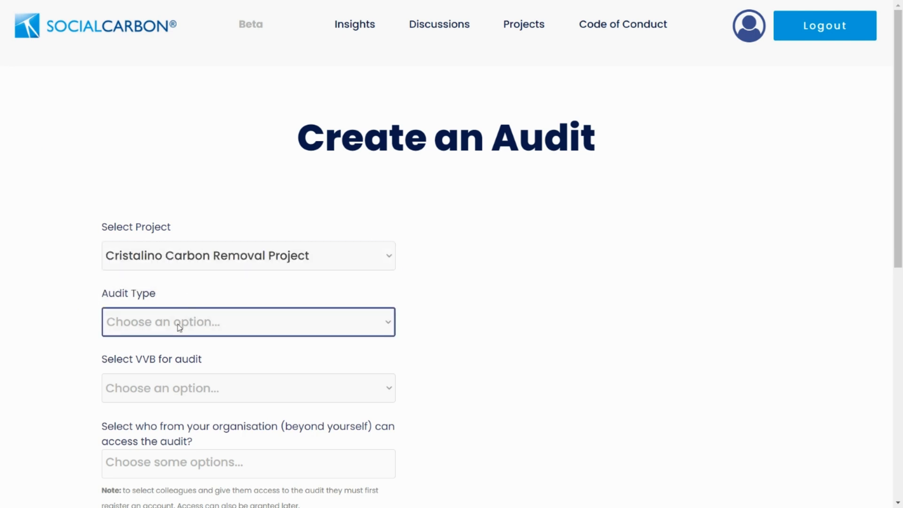
click(177, 323)
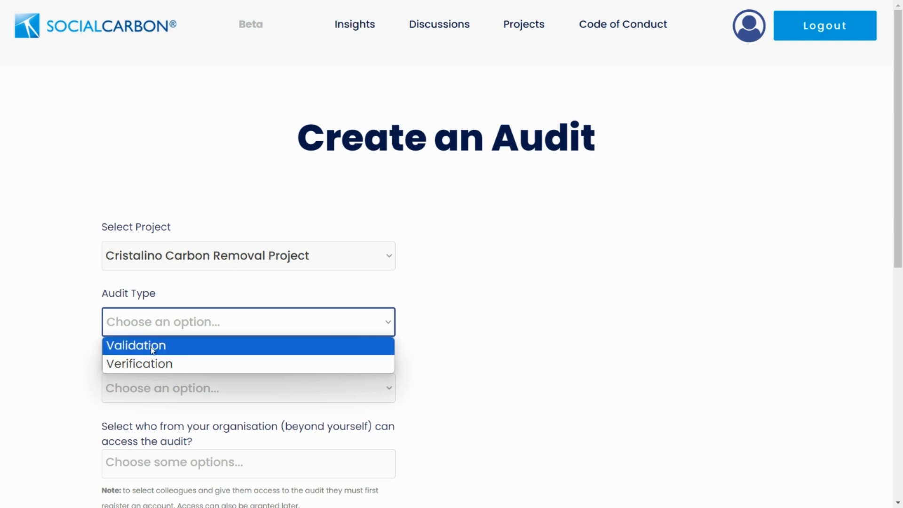
click(146, 367)
scroll(67, 323, down, 4)
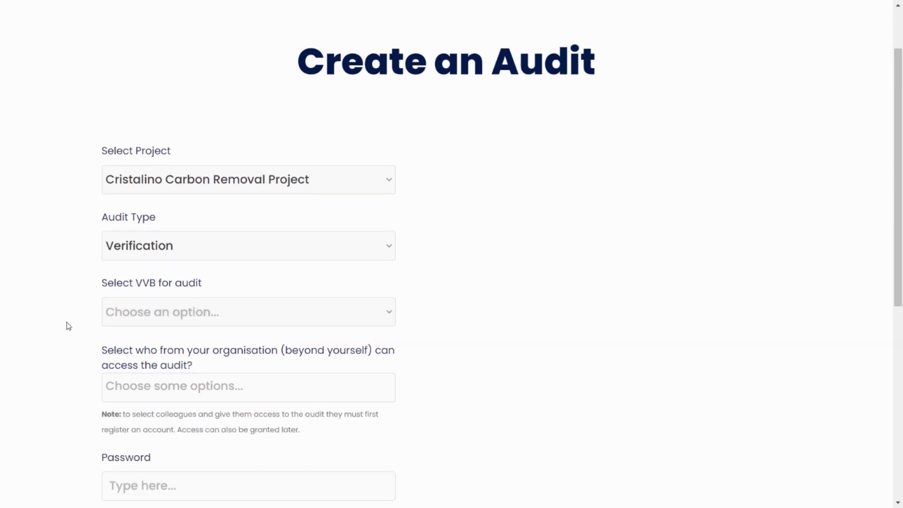
click(141, 219)
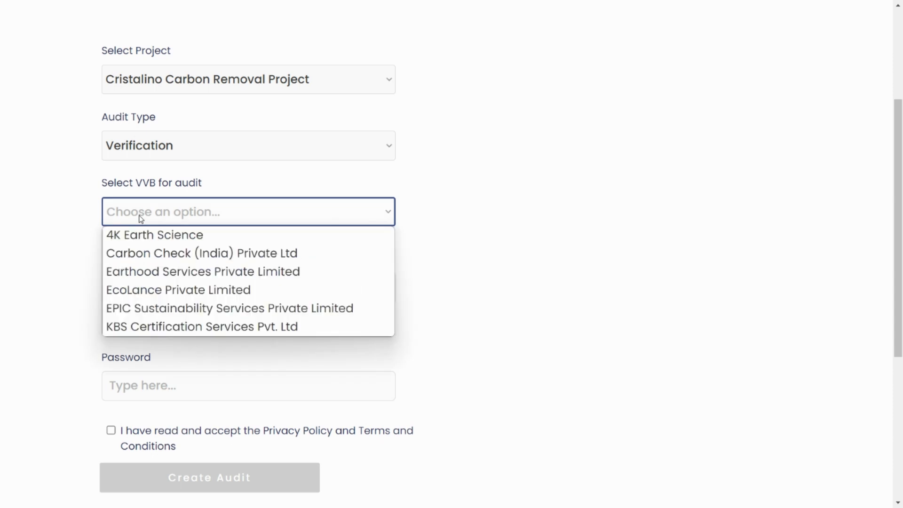
click(147, 243)
- Grant two colleagues access, enter the audit password, accept the privacy policy and create the audit
click(144, 290)
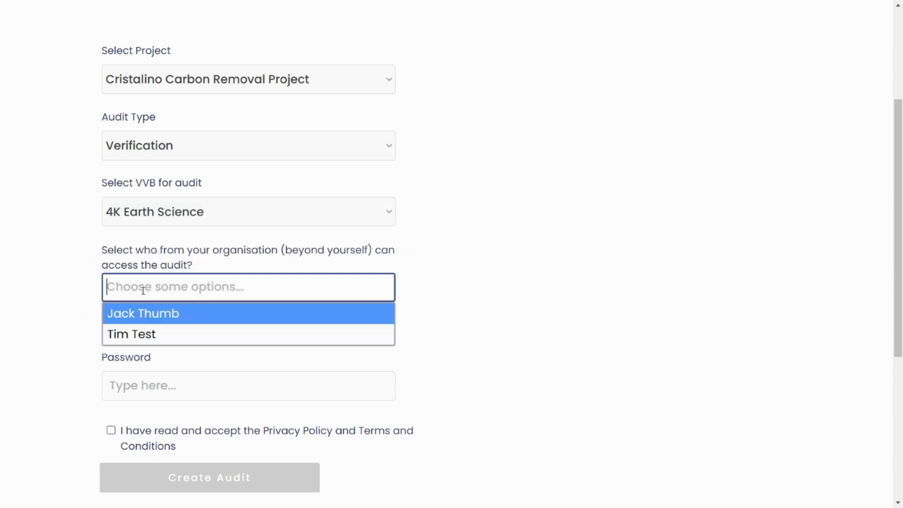
click(148, 315)
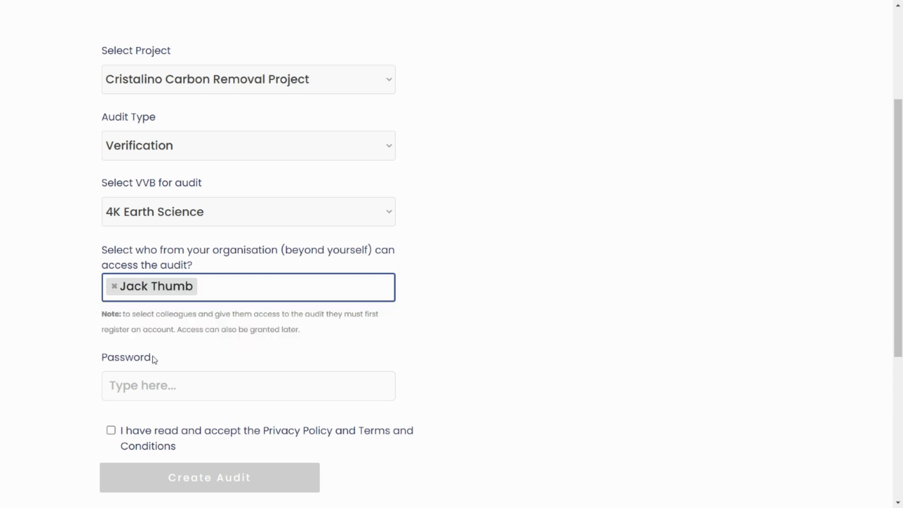
click(215, 284)
click(122, 338)
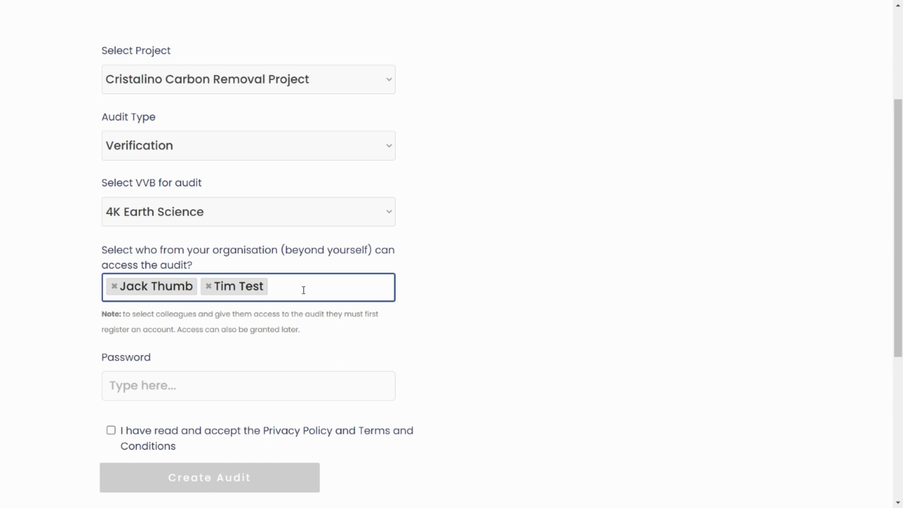
scroll(168, 325, down, 2)
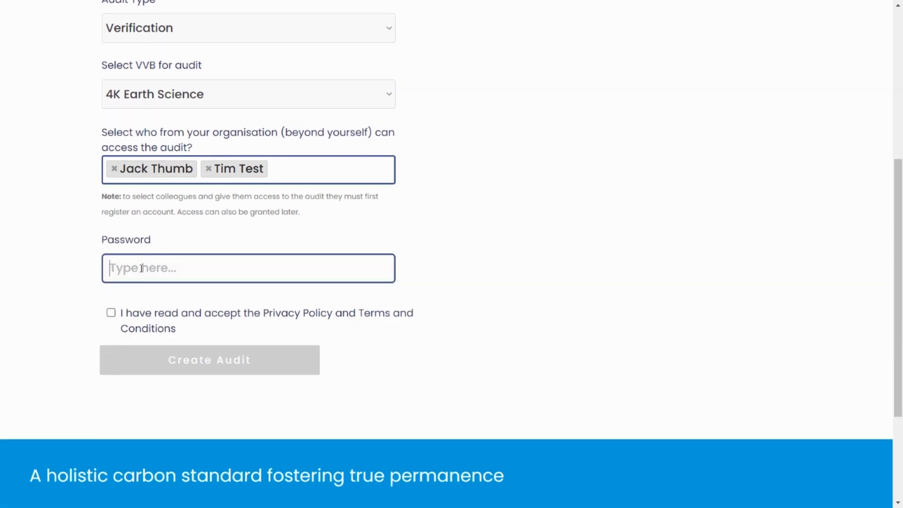
click(139, 270)
text(••••••••)
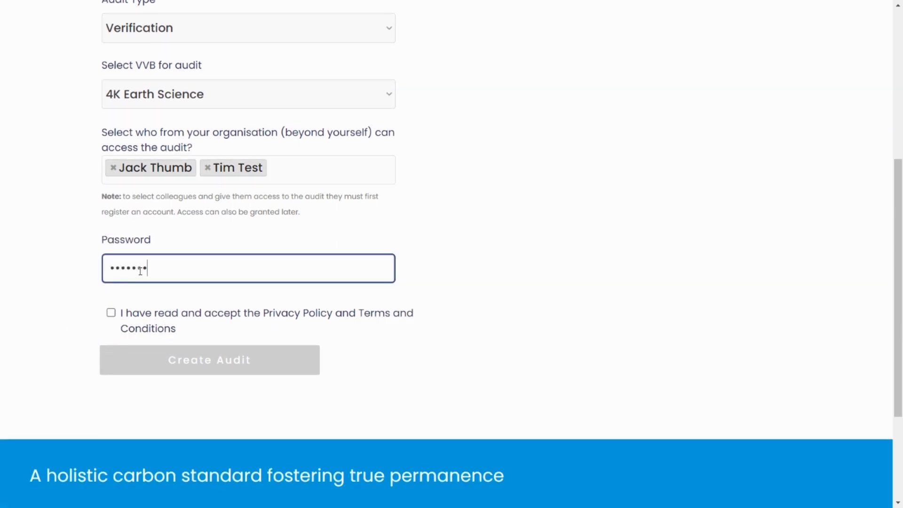
click(111, 312)
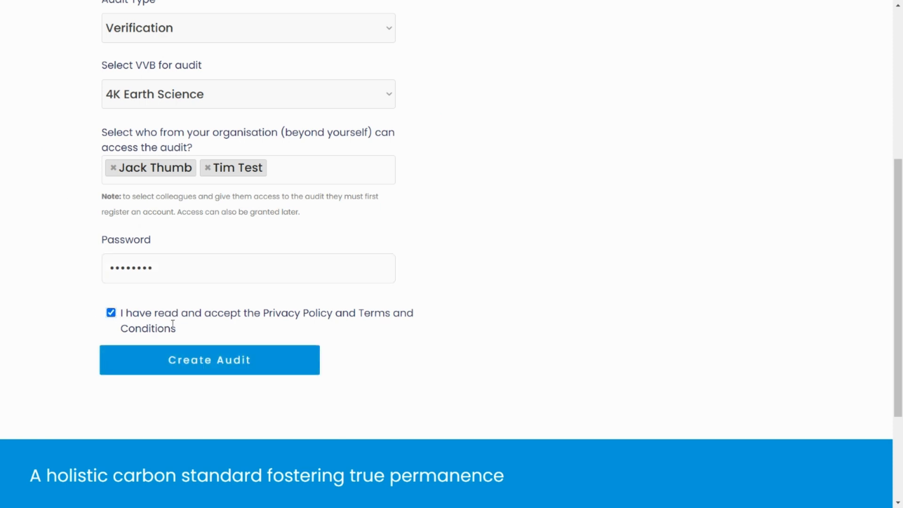
click(219, 367)
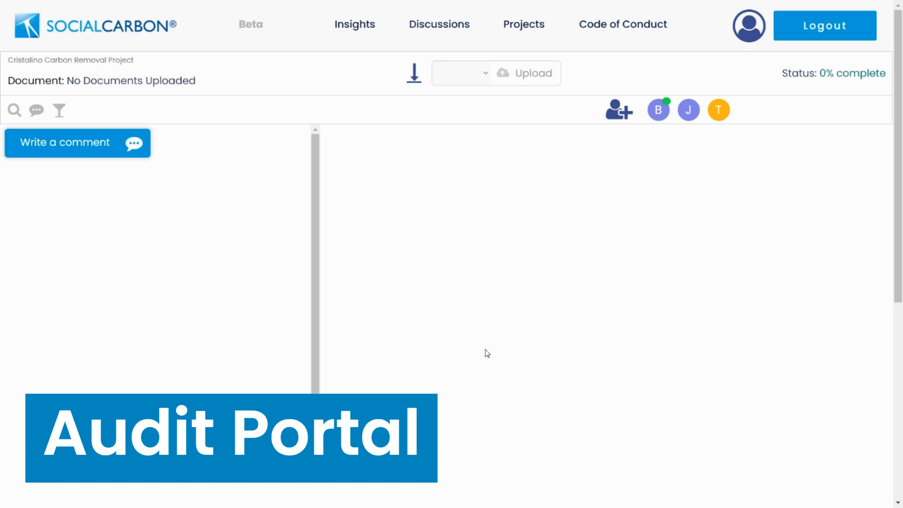
- Upload SOCIALCARBON Monitoring Report Template v1.0.docx as version 1.01, confirming it is correct
click(514, 79)
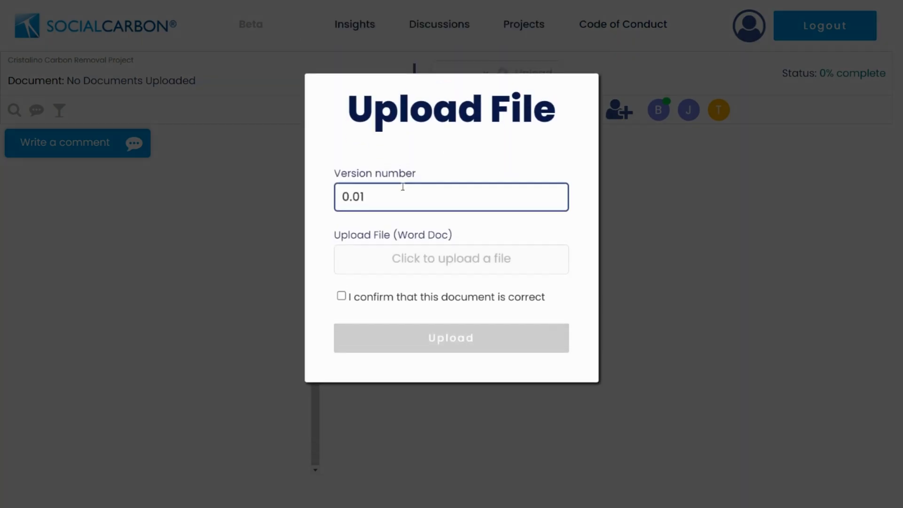
drag(348, 197, 341, 196)
text(1)
click(424, 268)
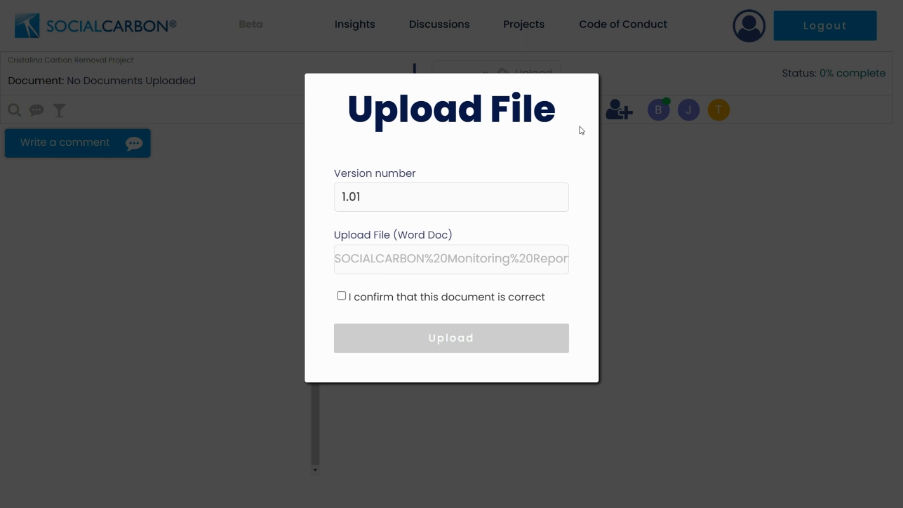
click(341, 296)
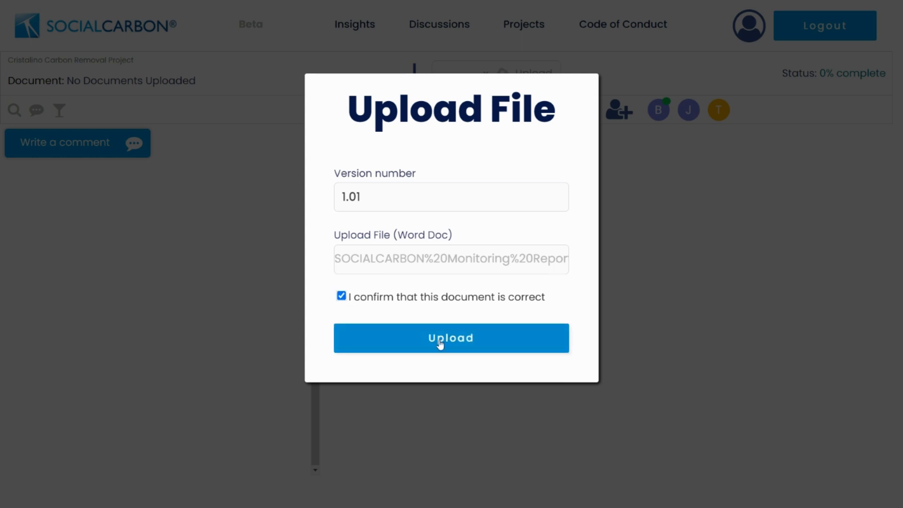
click(439, 343)
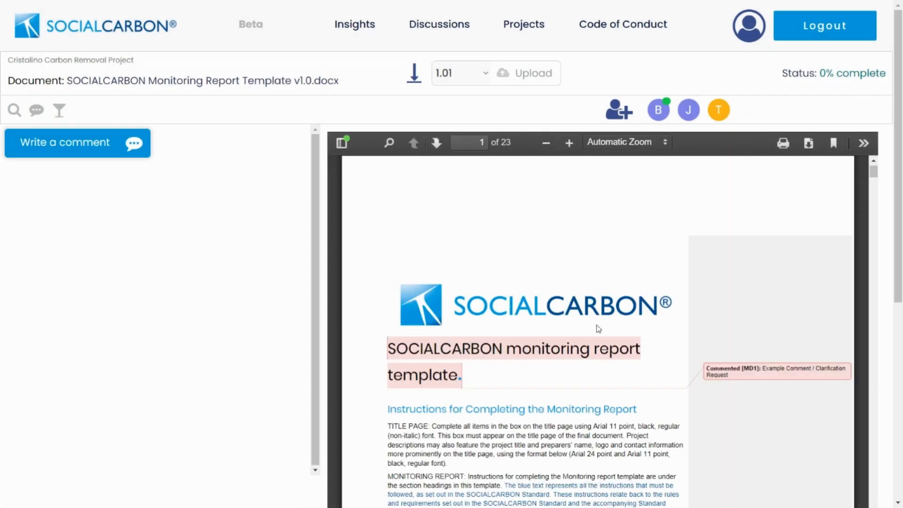
scroll(601, 256, down, 1)
drag(405, 287, 416, 288)
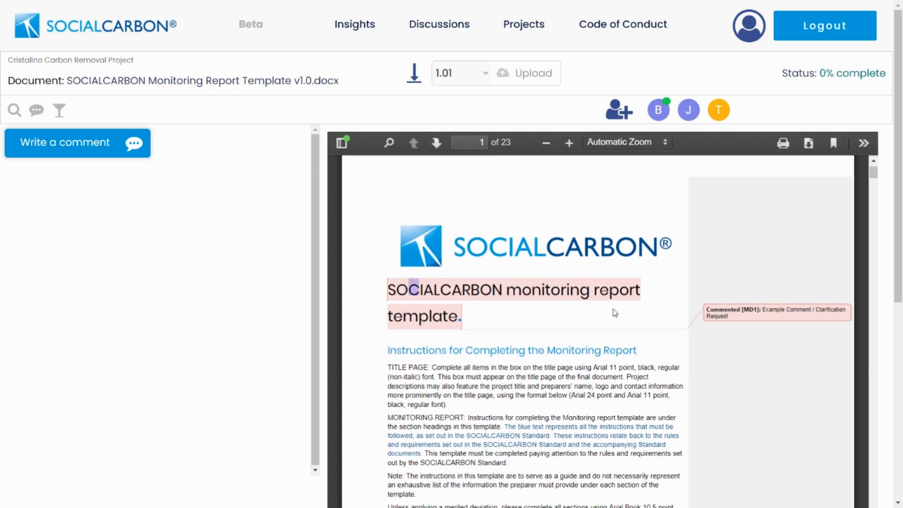
click(473, 313)
scroll(630, 292, down, 2)
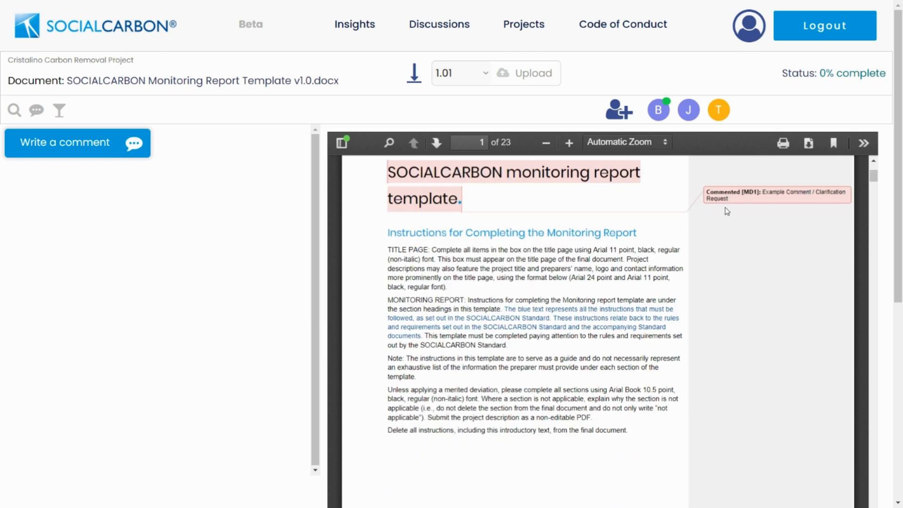
scroll(725, 212, down, 5)
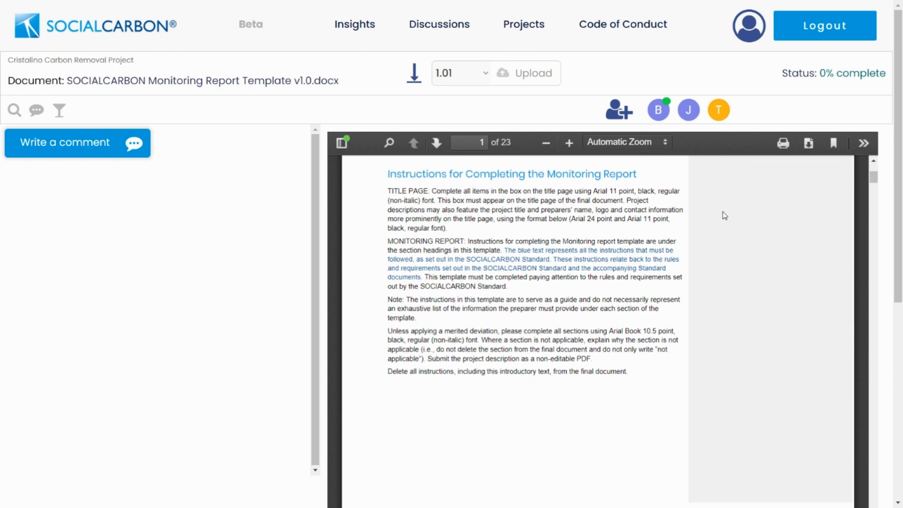
scroll(678, 256, down, 7)
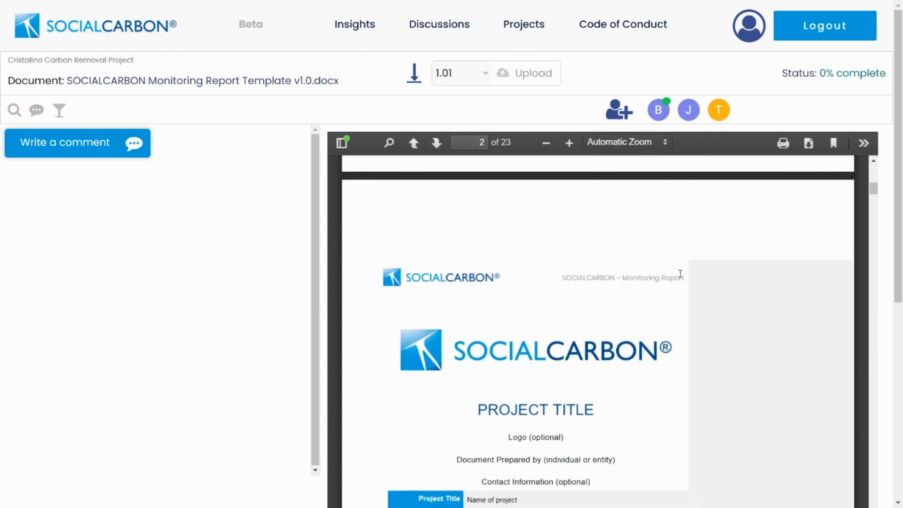
scroll(569, 353, down, 3)
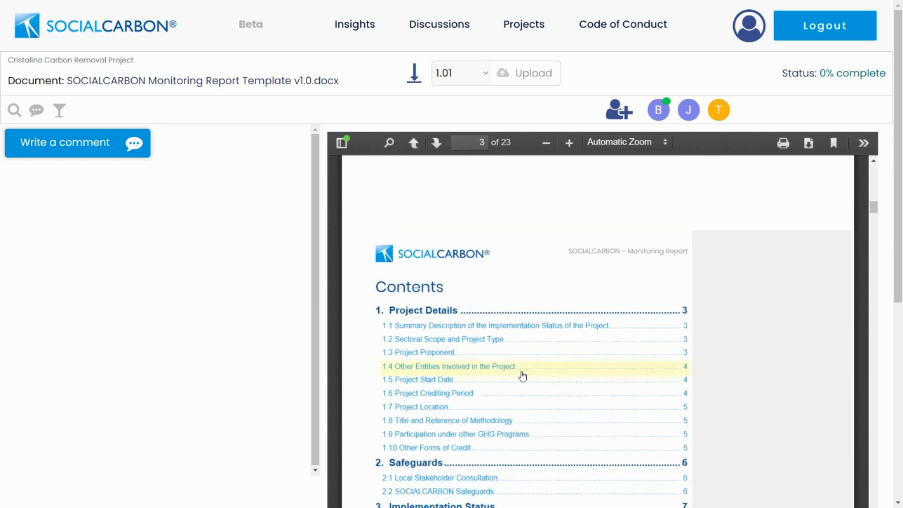
click(447, 328)
scroll(517, 310, down, 4)
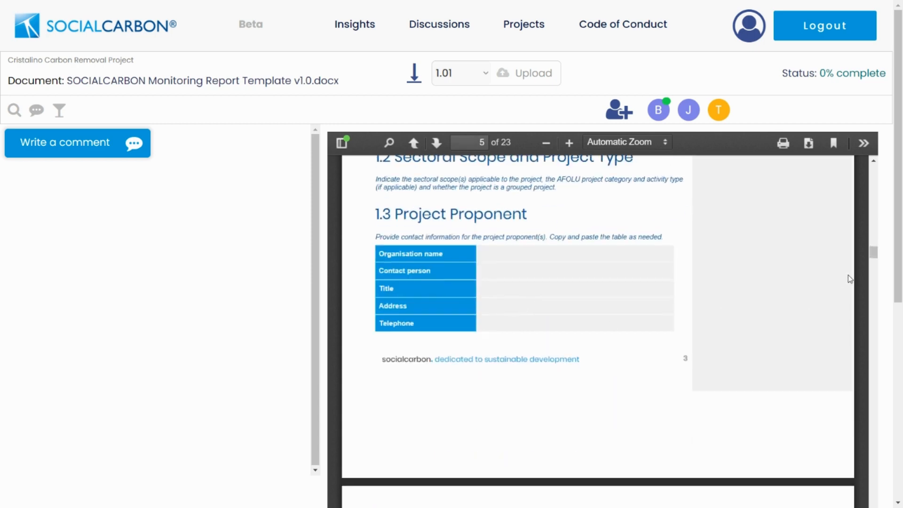
drag(871, 254, 880, 164)
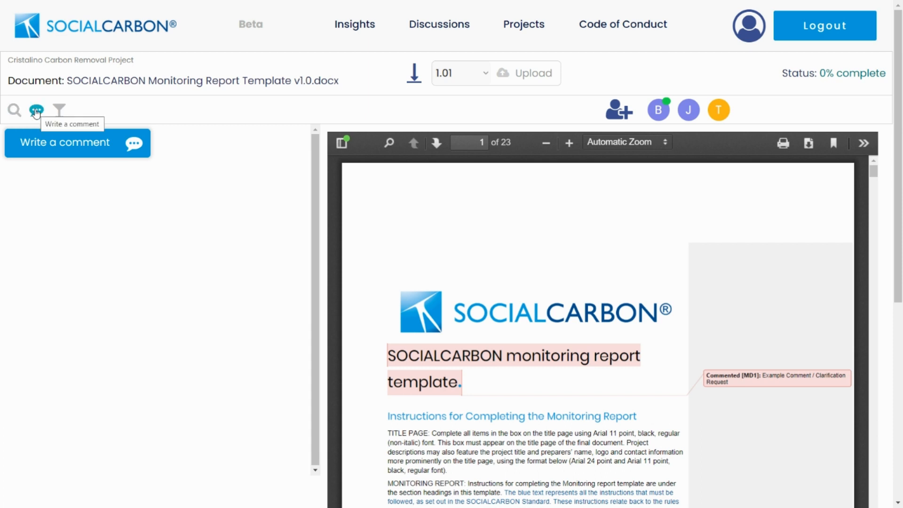
- Post 'Please see initial document' as the first comment on the audit document
click(60, 143)
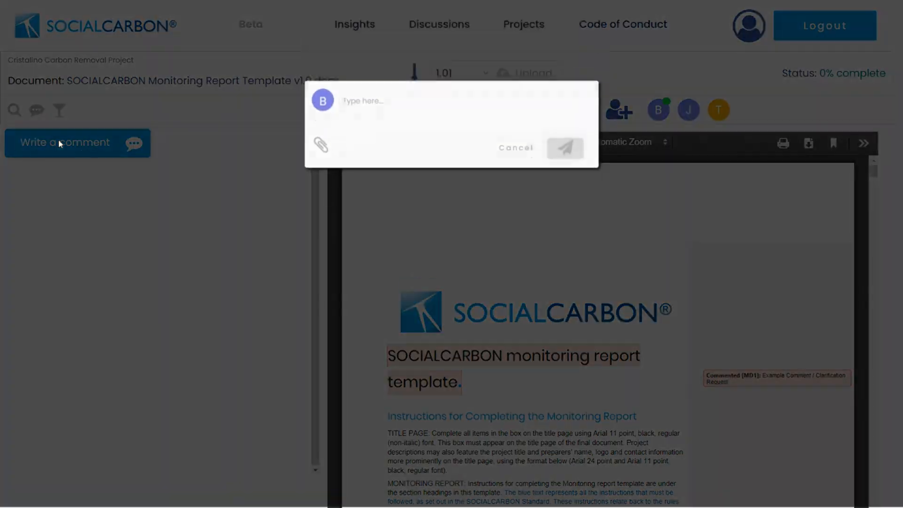
text(Pleas)
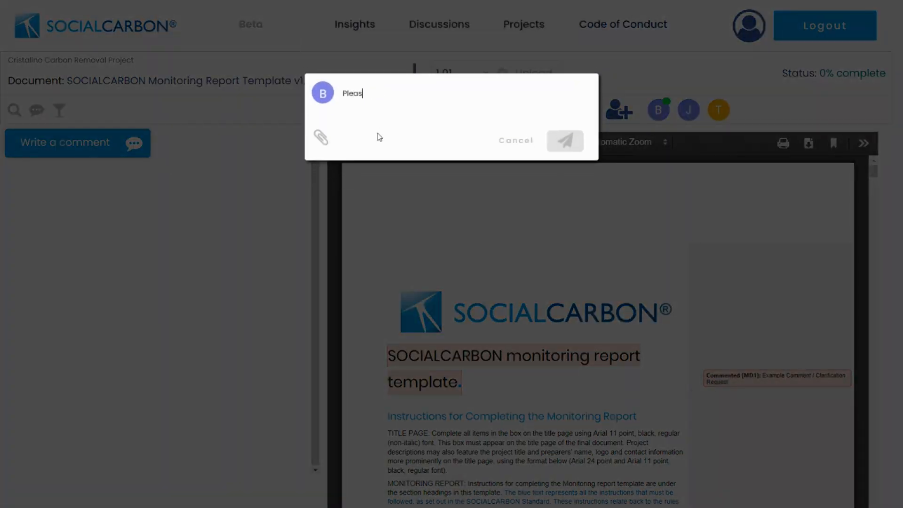
text(e see initial document)
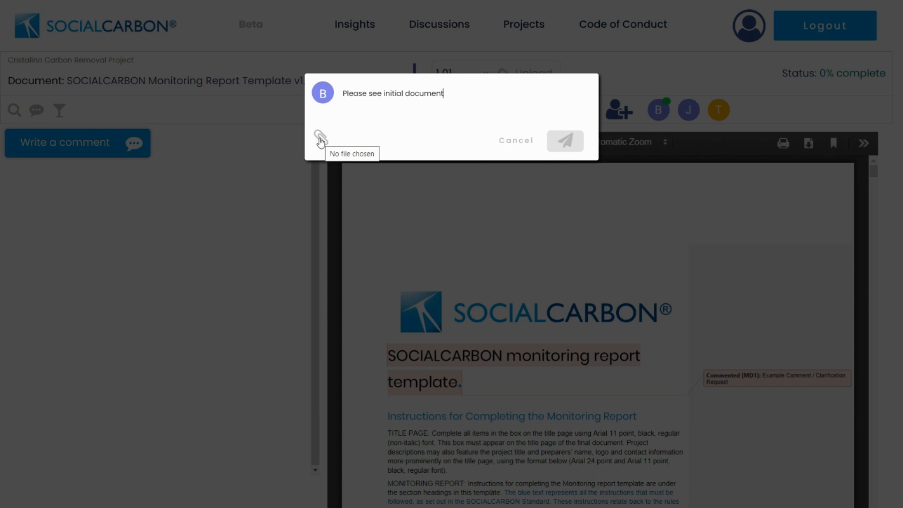
click(574, 133)
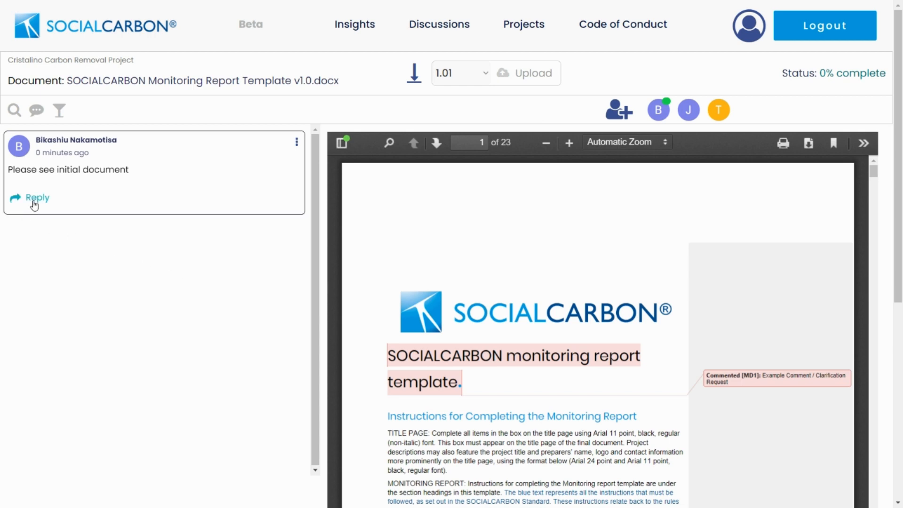
- Reply 'Please see spreadsheet' to the first comment with the spreadsheet attached
click(296, 141)
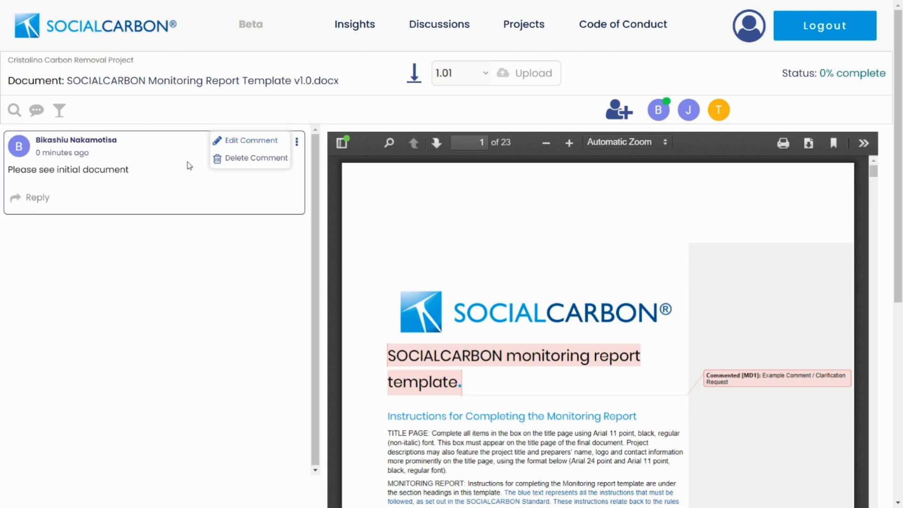
click(295, 142)
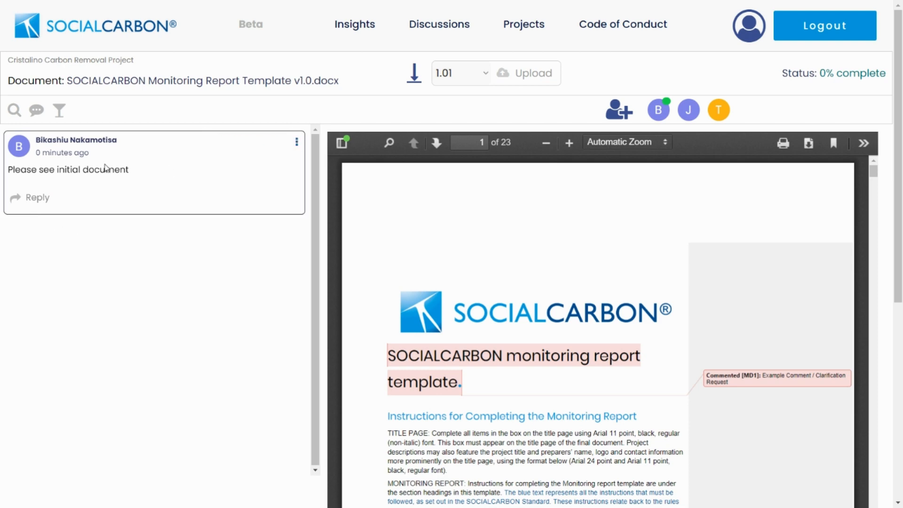
click(39, 206)
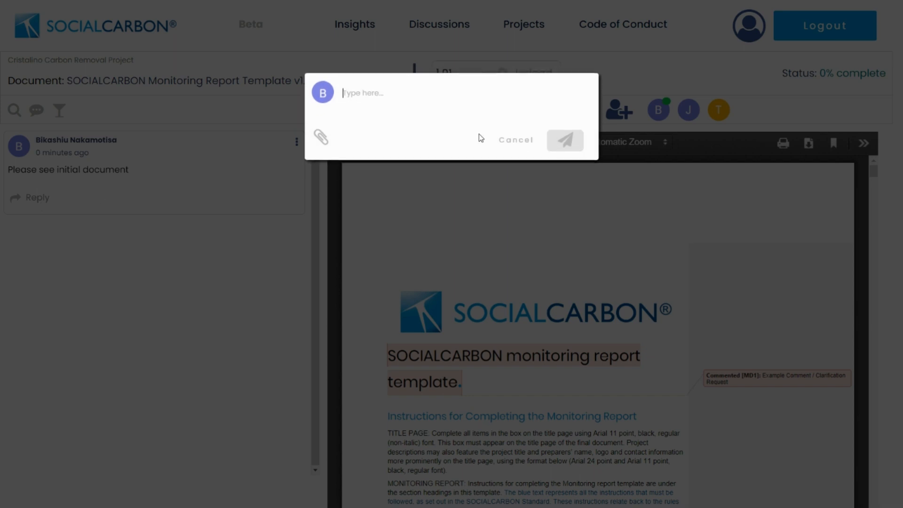
text(Ple)
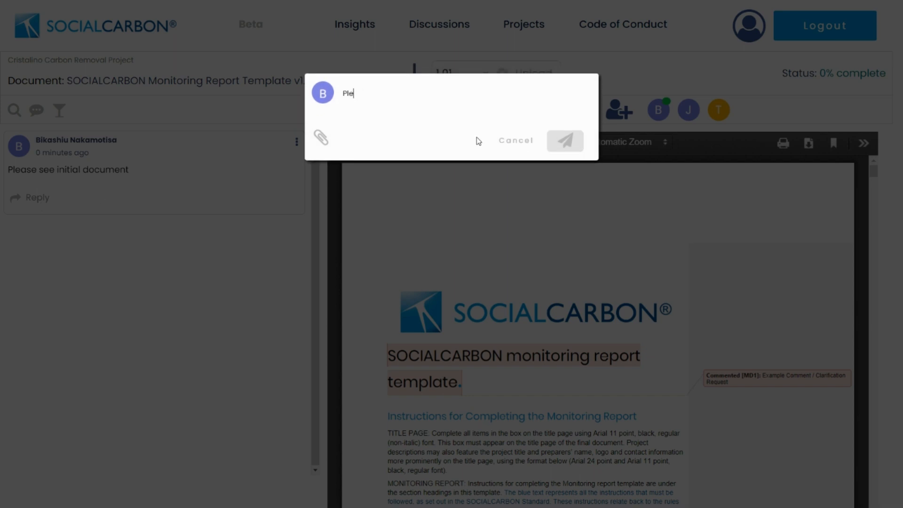
text(ase see spreadsheet)
click(320, 138)
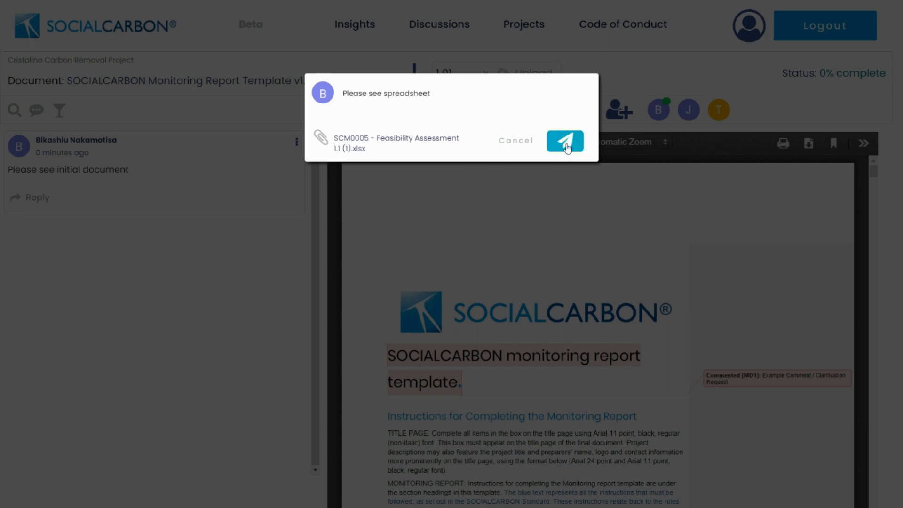
click(566, 142)
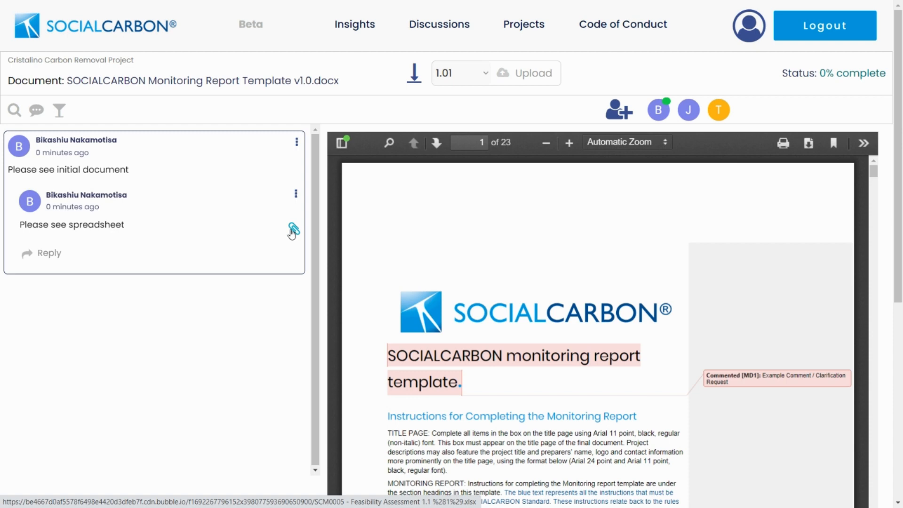
- Check the reply's options, then bring up the audit's Access dialog listing three members
click(296, 194)
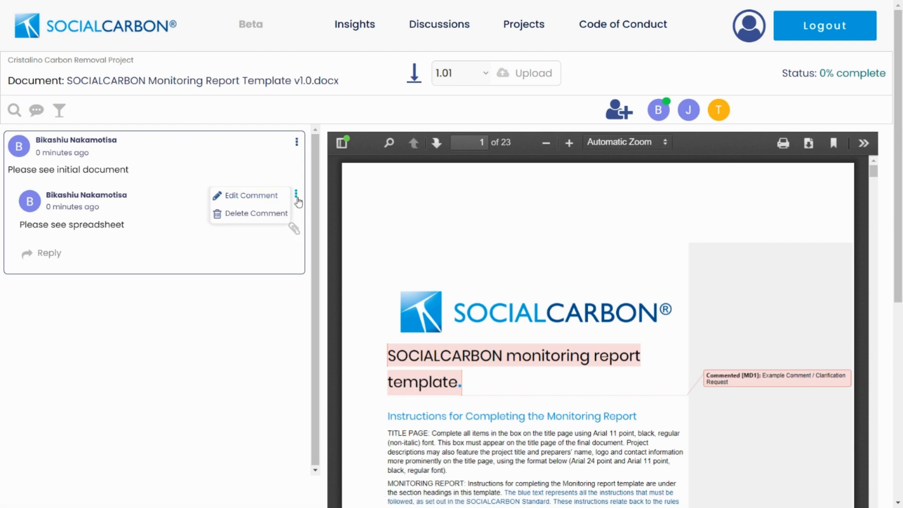
click(296, 198)
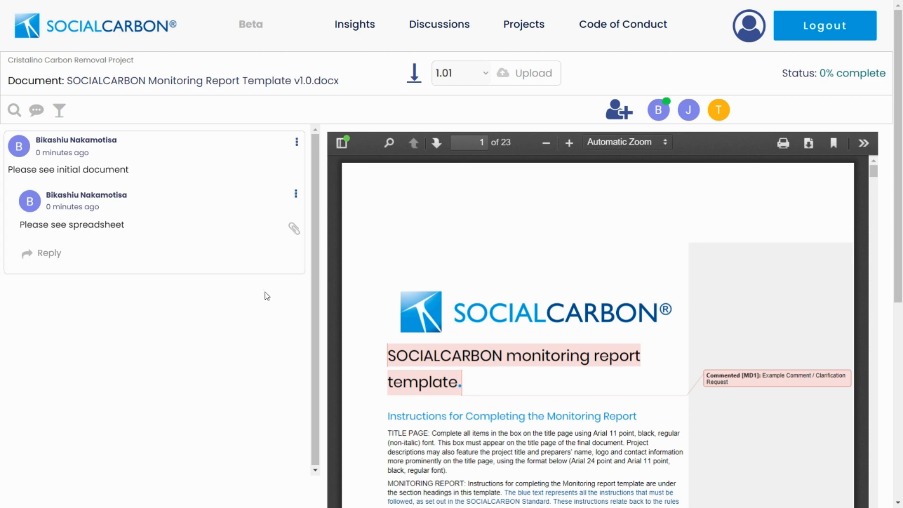
click(620, 112)
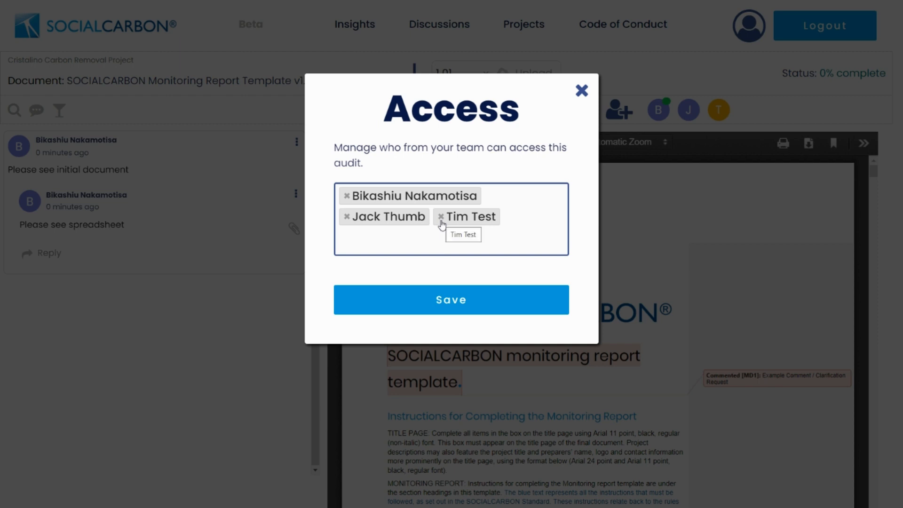
- Remove two members from the audit's access and save with one remaining
click(441, 217)
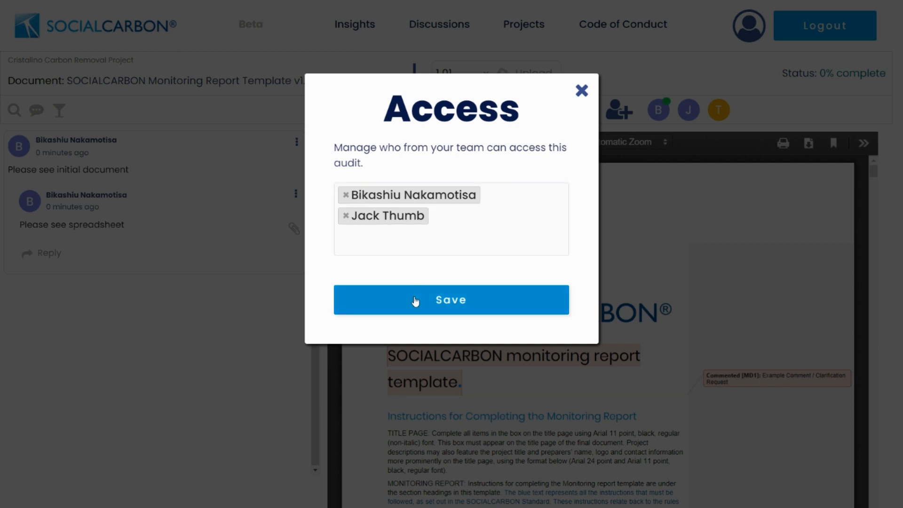
click(346, 216)
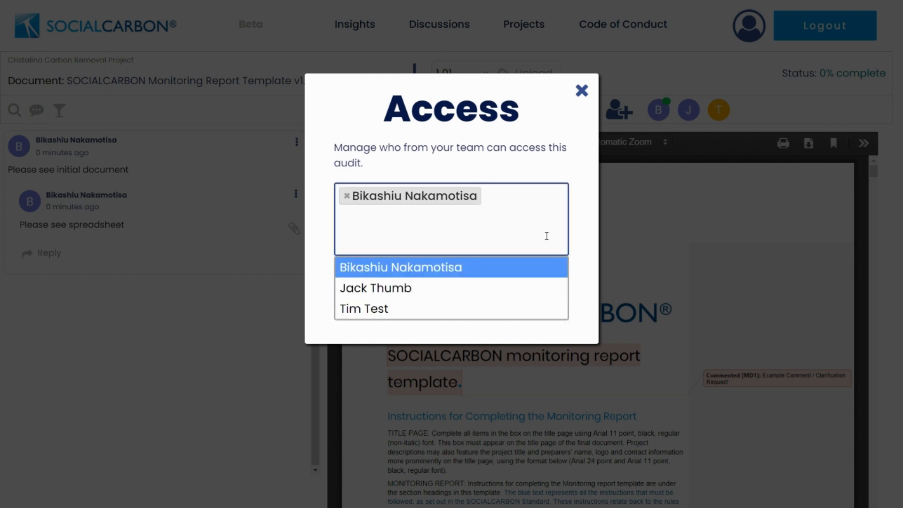
click(579, 248)
click(455, 298)
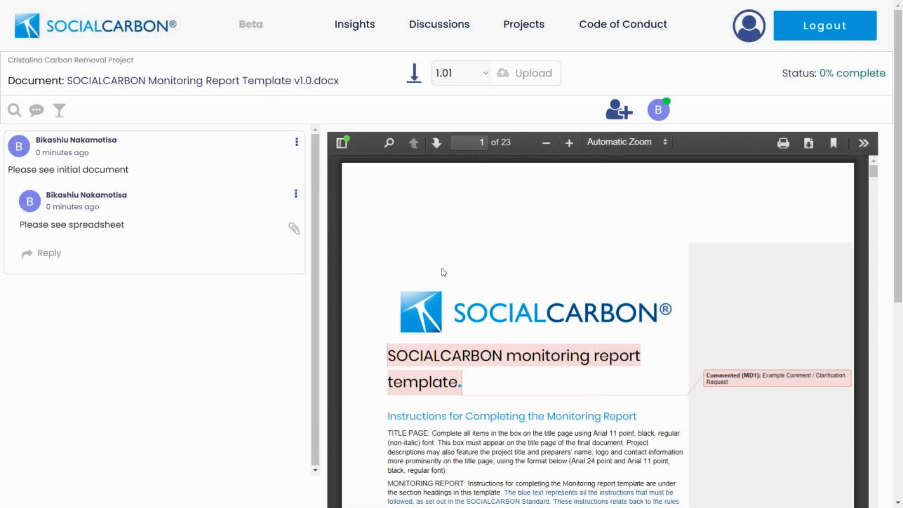
- Add one team member back to the audit's access and save, leaving two
click(613, 114)
click(357, 221)
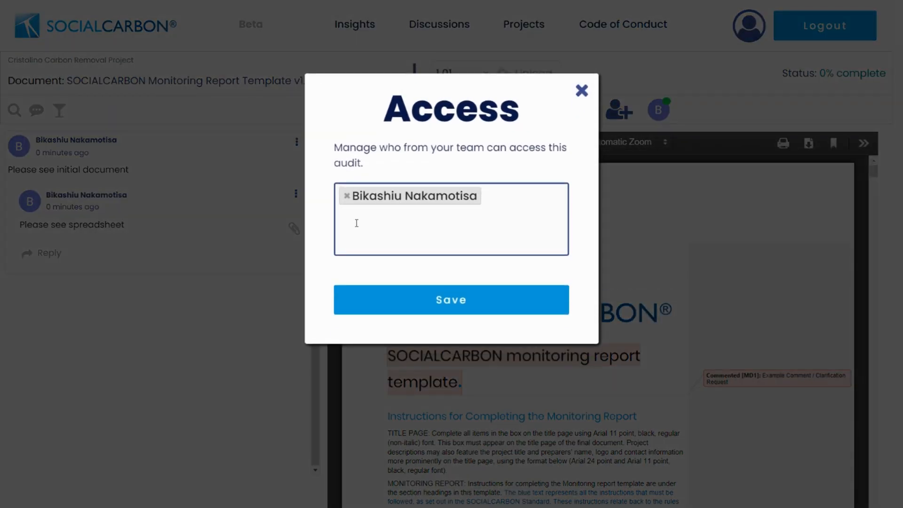
click(367, 287)
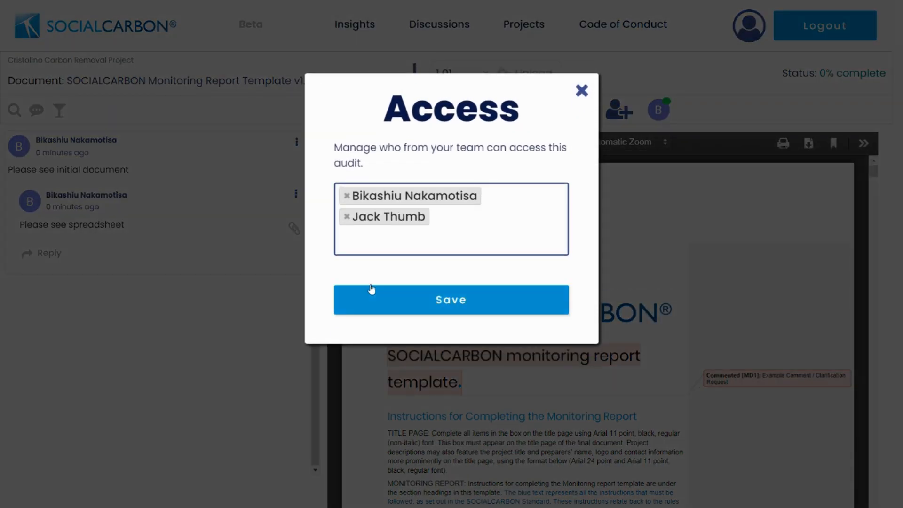
click(442, 304)
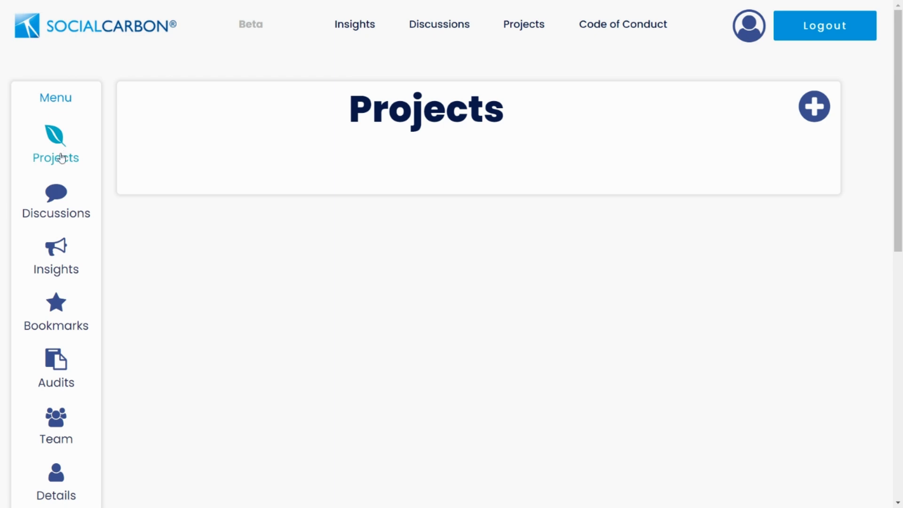
- From Audits, view the In Progress Cristalino Carbon Removal Project audit's document review
click(49, 376)
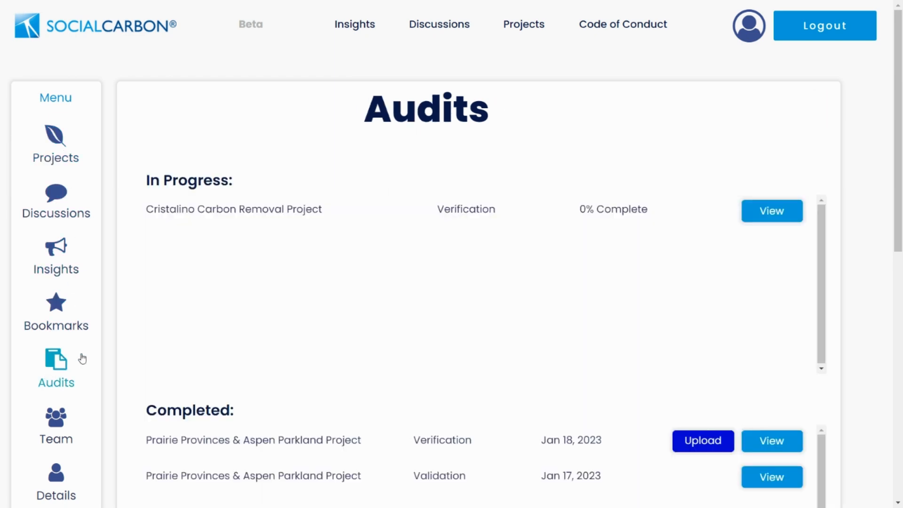
drag(151, 209, 306, 209)
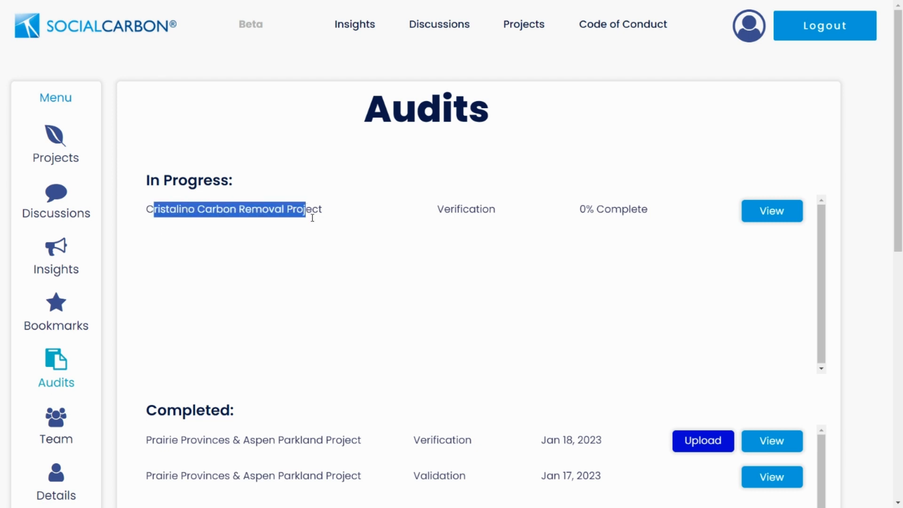
click(332, 212)
click(789, 217)
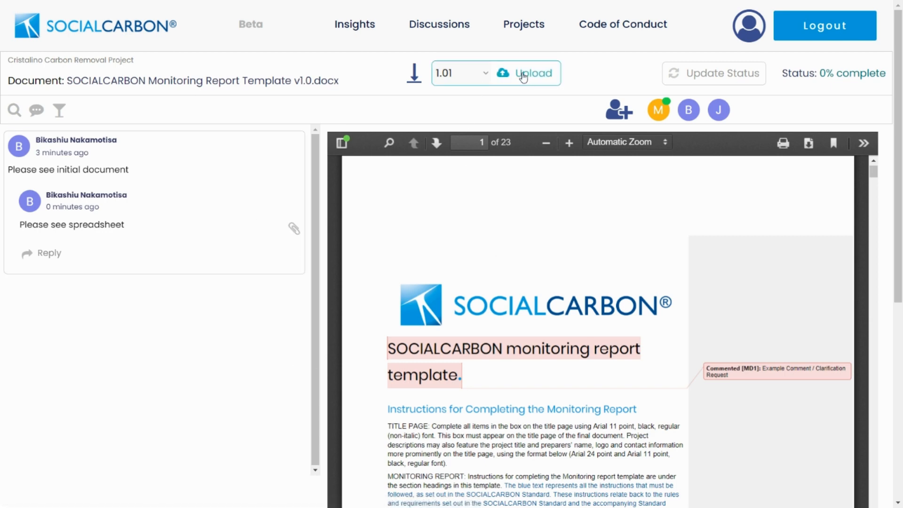
- Upload the revised monitoring report Word file as version 1.02, confirming the document is correct
click(523, 77)
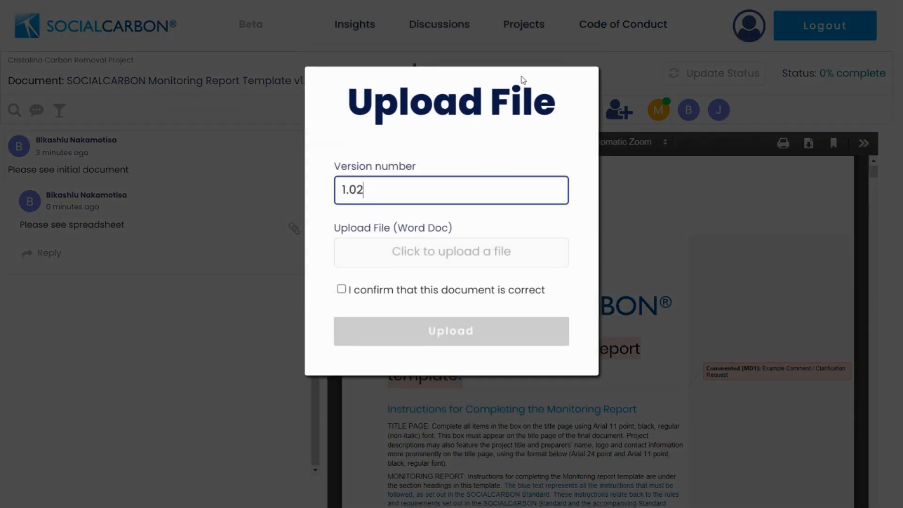
click(387, 264)
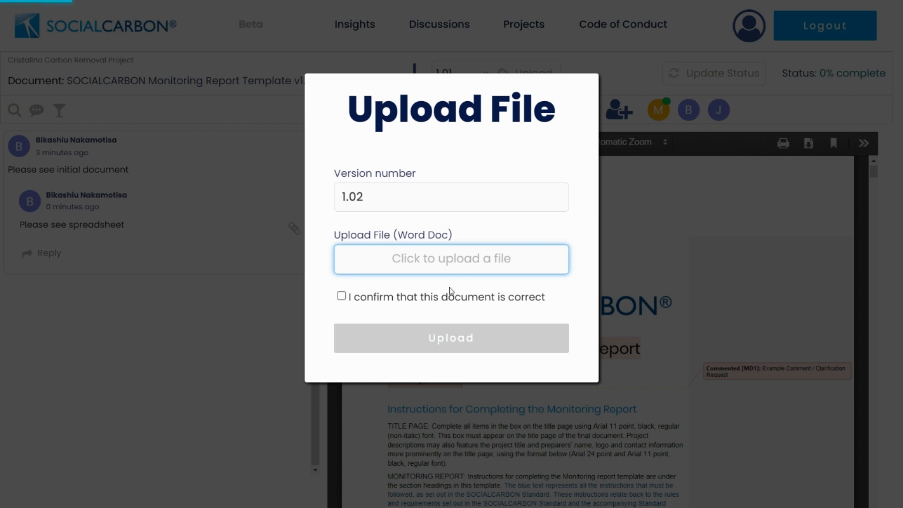
click(343, 296)
click(514, 344)
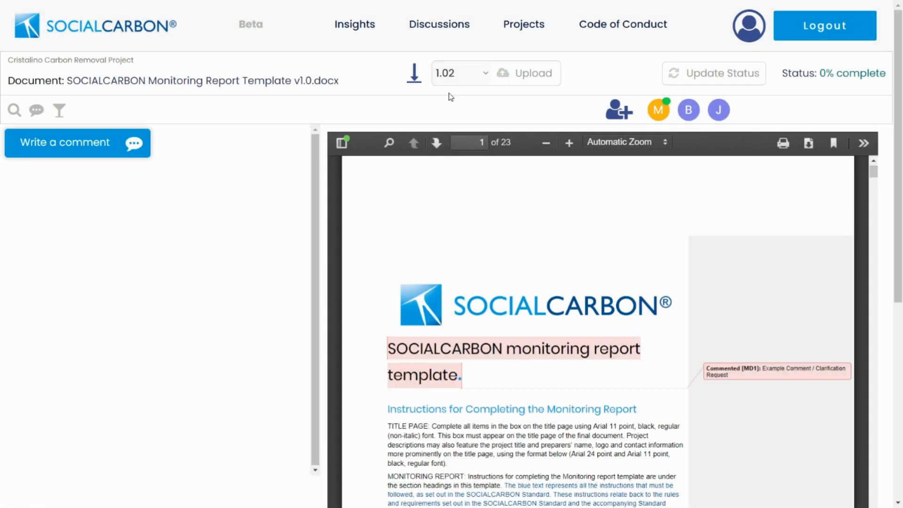
- Switch the document review to version 1.01 to show its two-comment thread
click(485, 76)
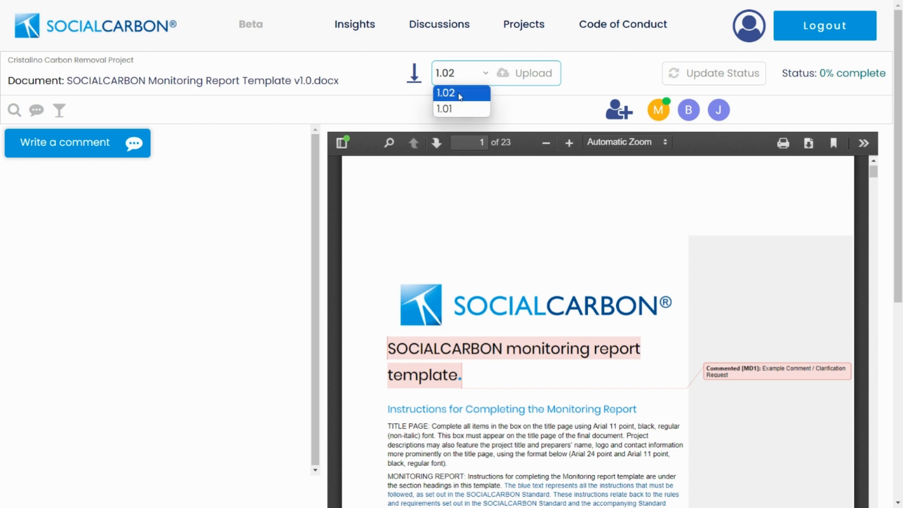
click(455, 109)
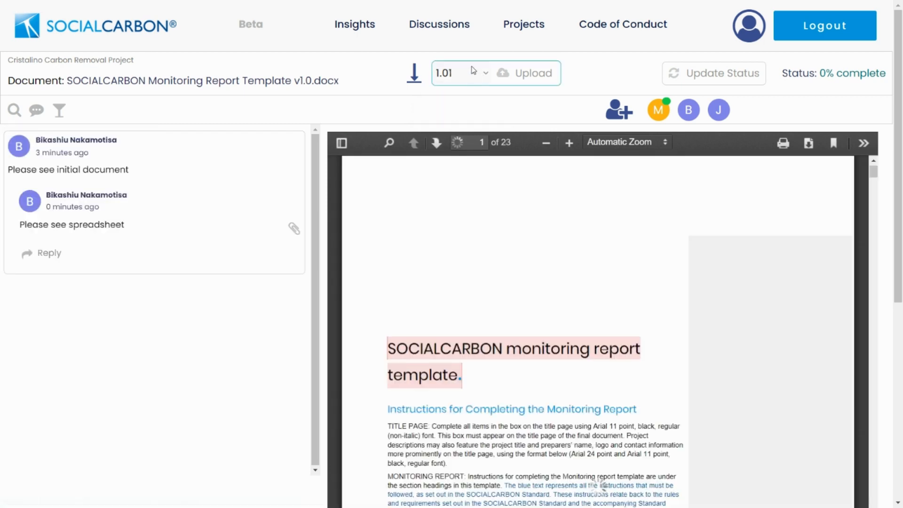
click(449, 74)
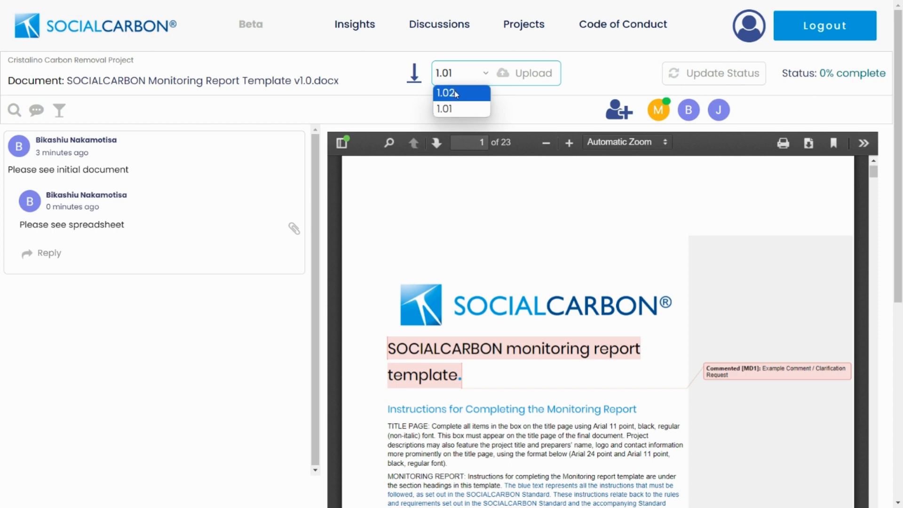
- Post the comment 'Please see attached' on version 1.02 of the document
click(455, 93)
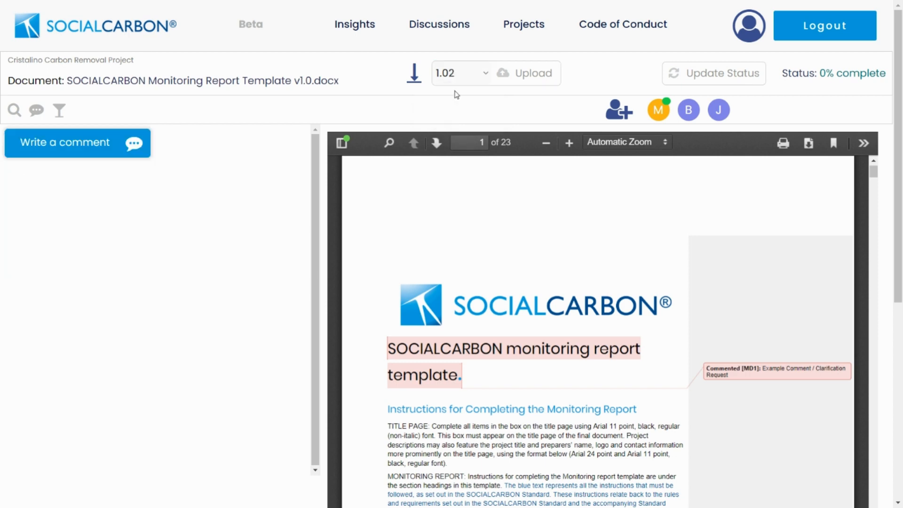
click(97, 138)
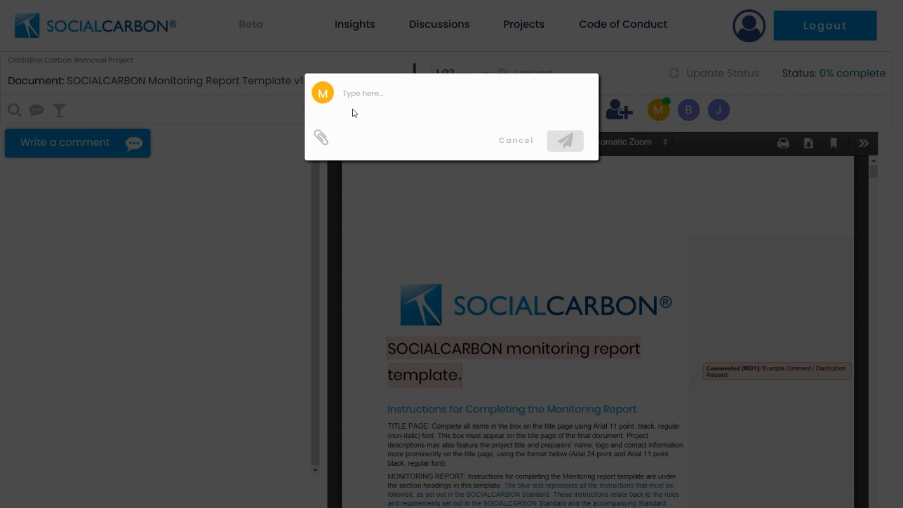
text(Please see attached)
click(569, 141)
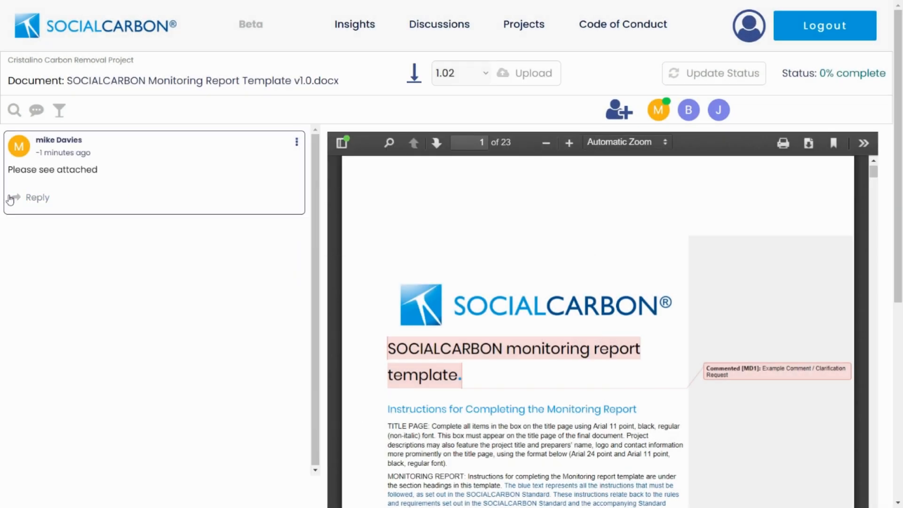
- Toggle between versions 1.01 and 1.02, ending on version 1.01's comment thread
click(466, 73)
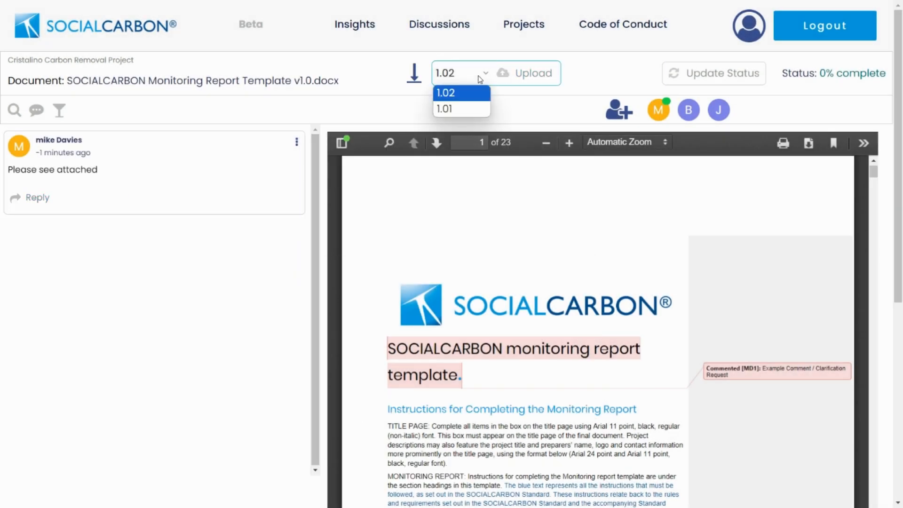
click(464, 108)
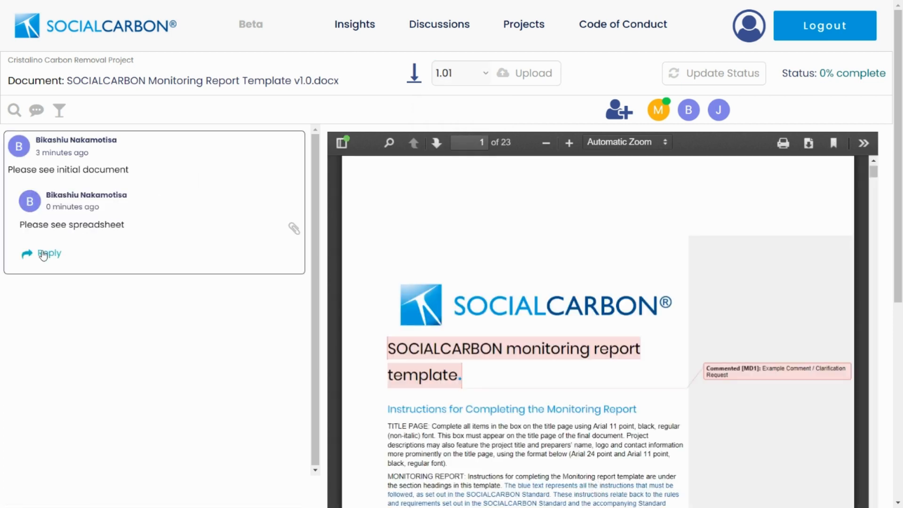
click(459, 75)
click(449, 94)
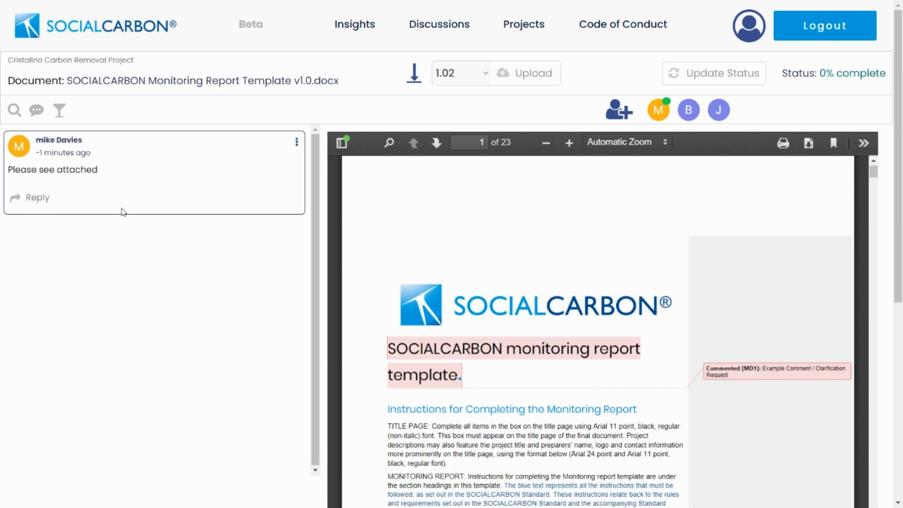
click(475, 74)
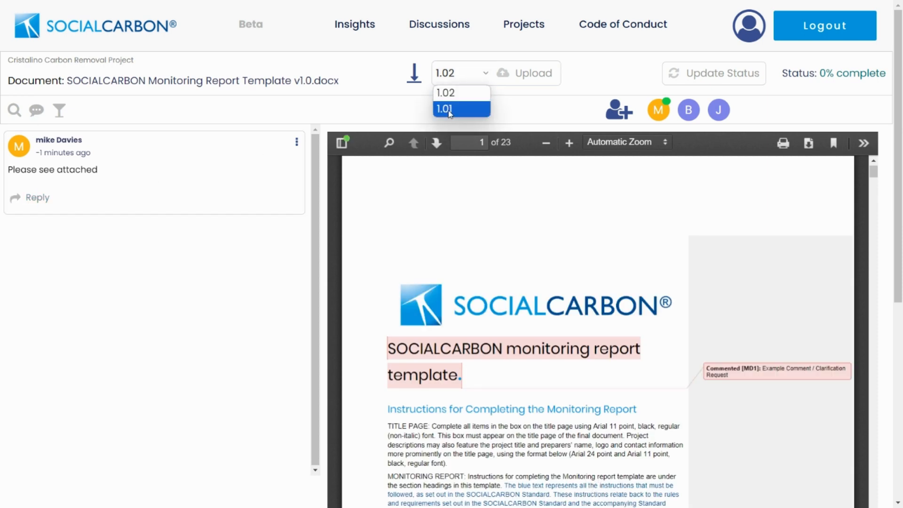
click(450, 111)
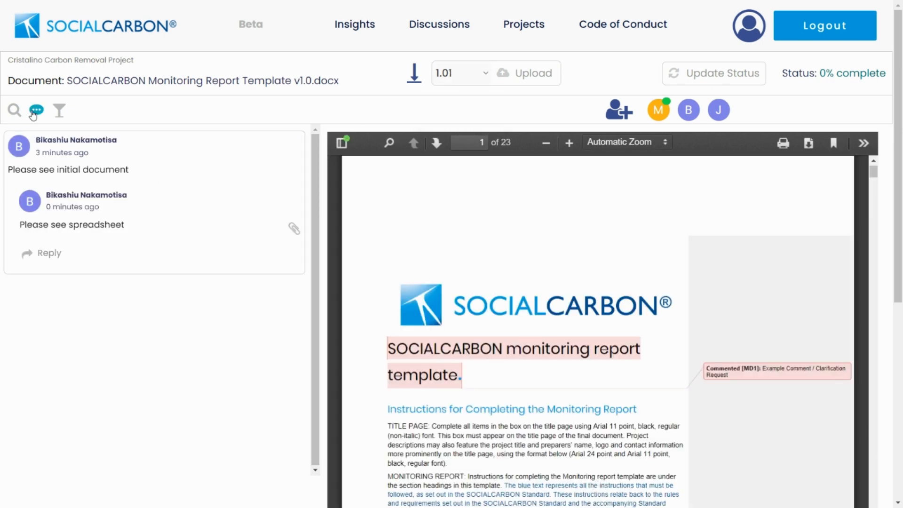
click(36, 111)
text(Test)
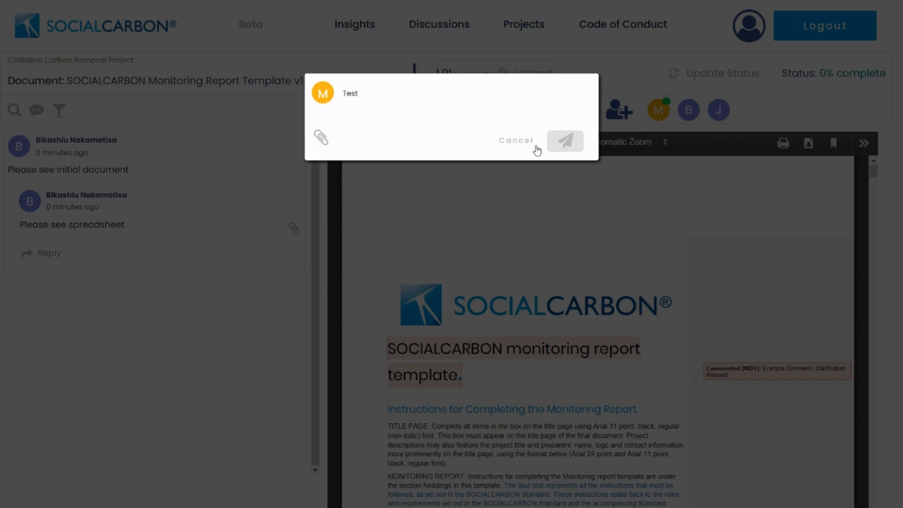
click(562, 139)
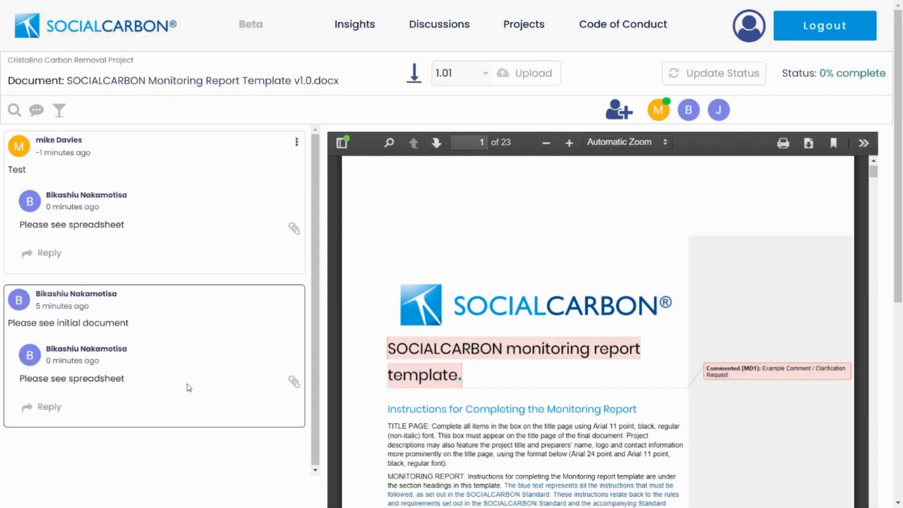
click(14, 110)
click(83, 113)
text(test)
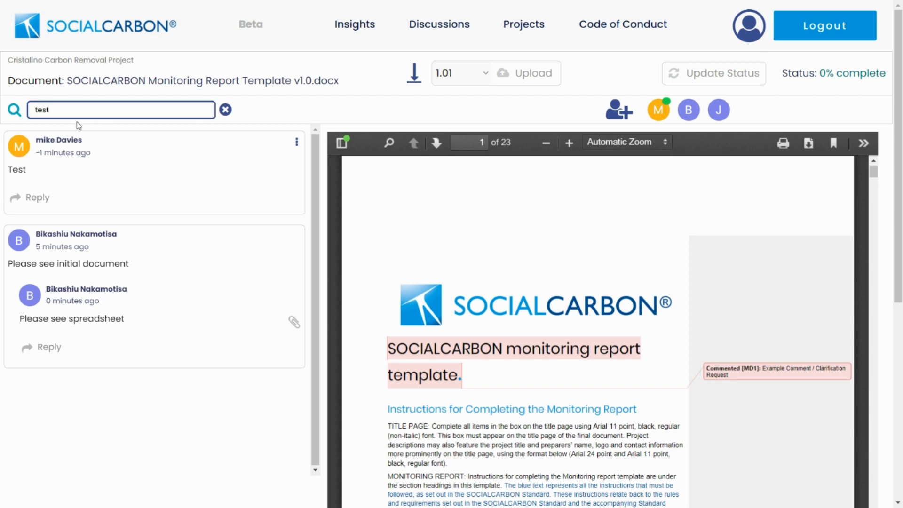
key(Return)
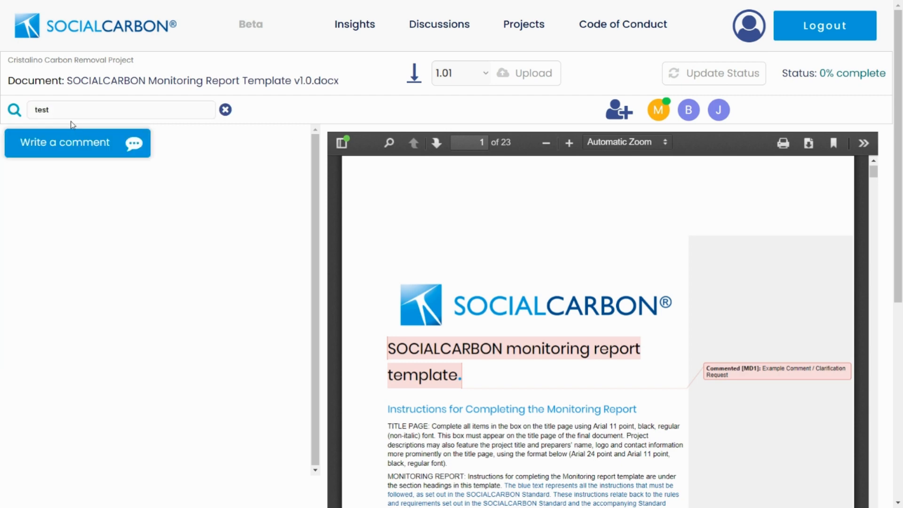
click(65, 109)
click(225, 110)
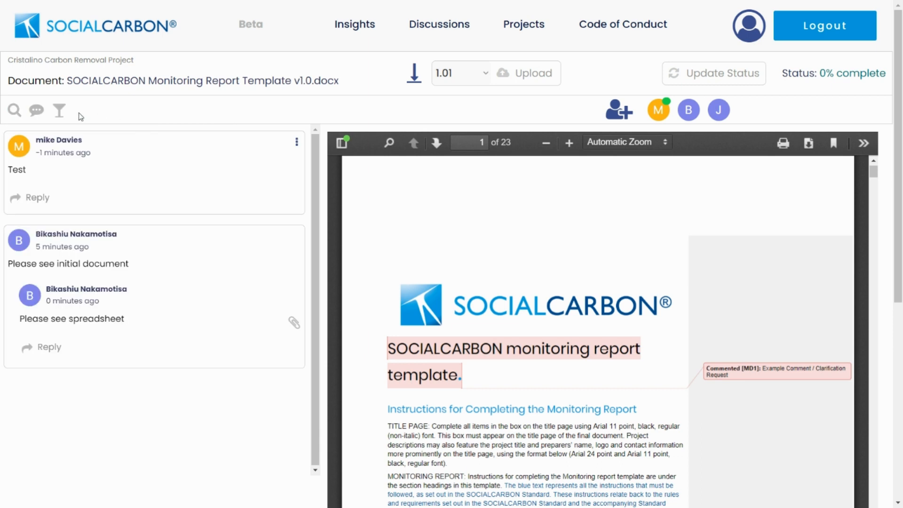
click(14, 111)
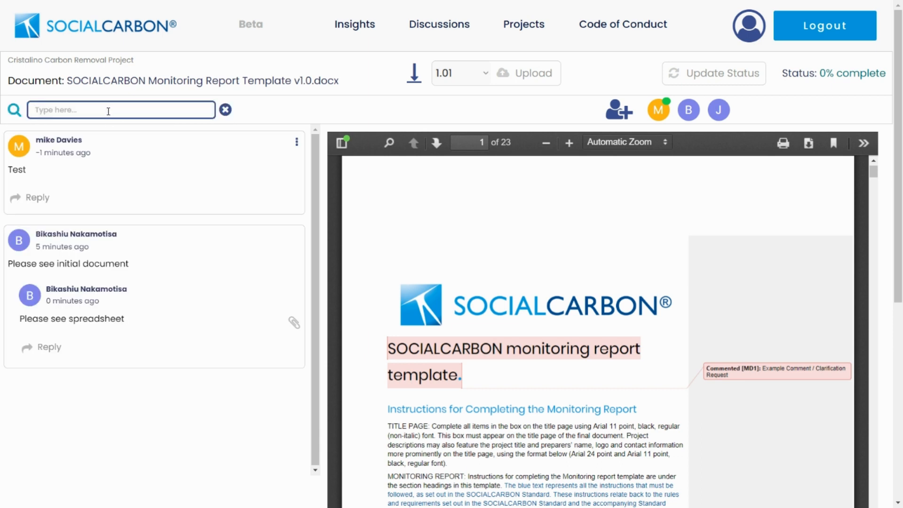
text(Test)
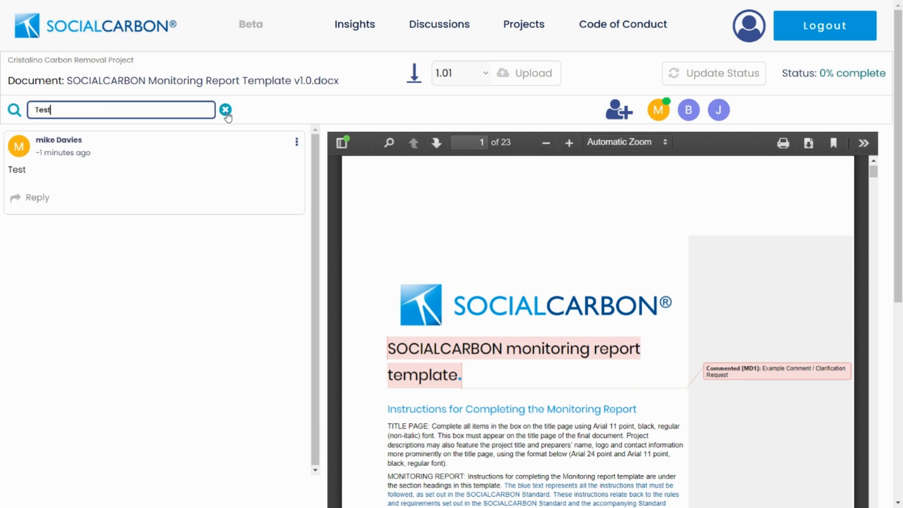
click(225, 110)
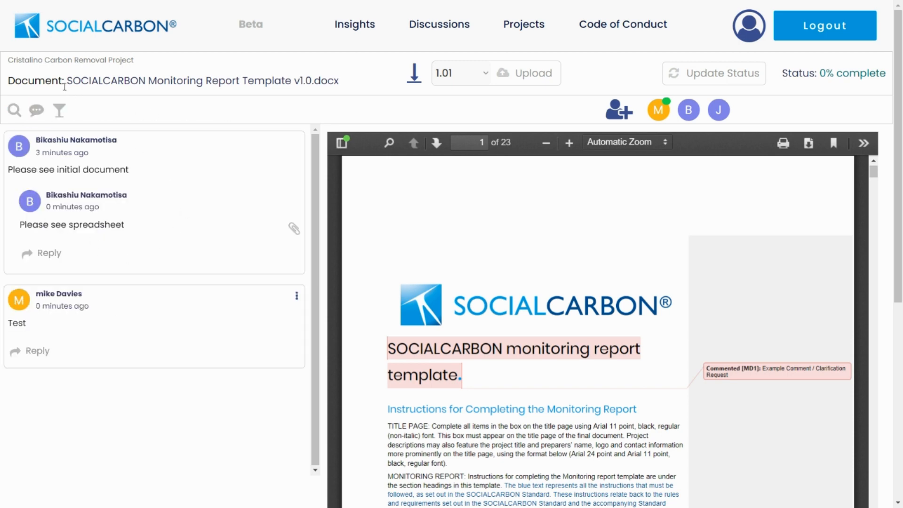
click(59, 113)
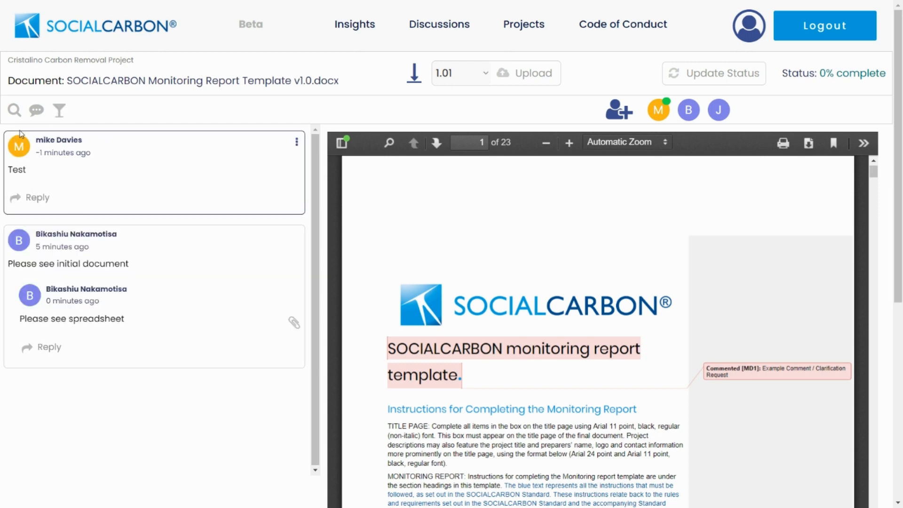
- Add the second team member to the audit's Access list, save, and check both members are listed
click(618, 113)
click(545, 198)
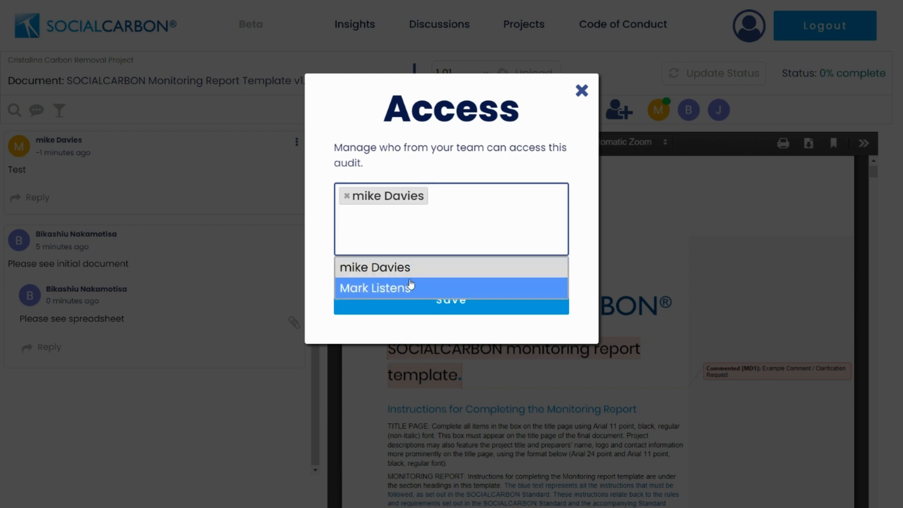
click(408, 285)
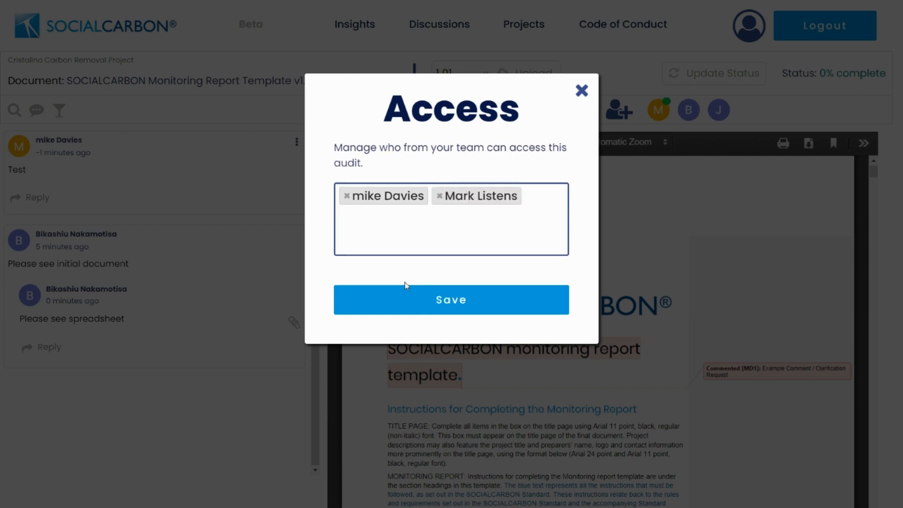
click(471, 302)
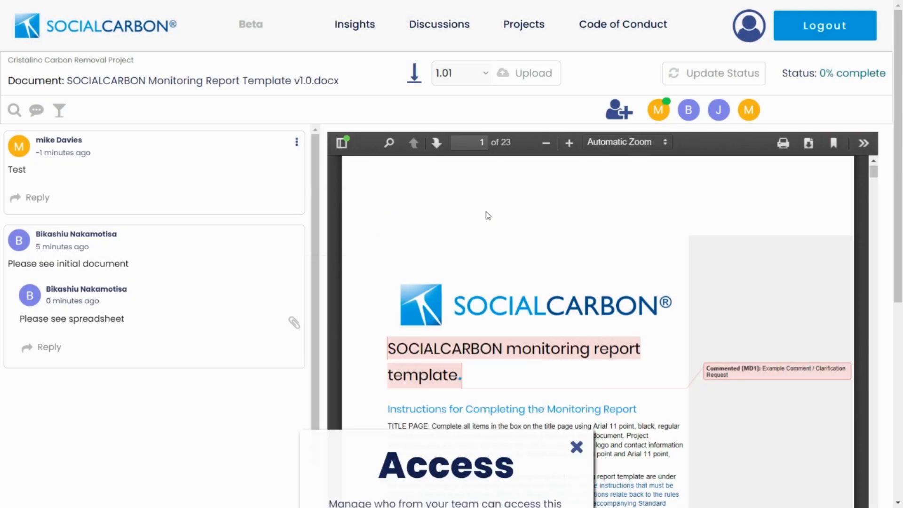
click(621, 114)
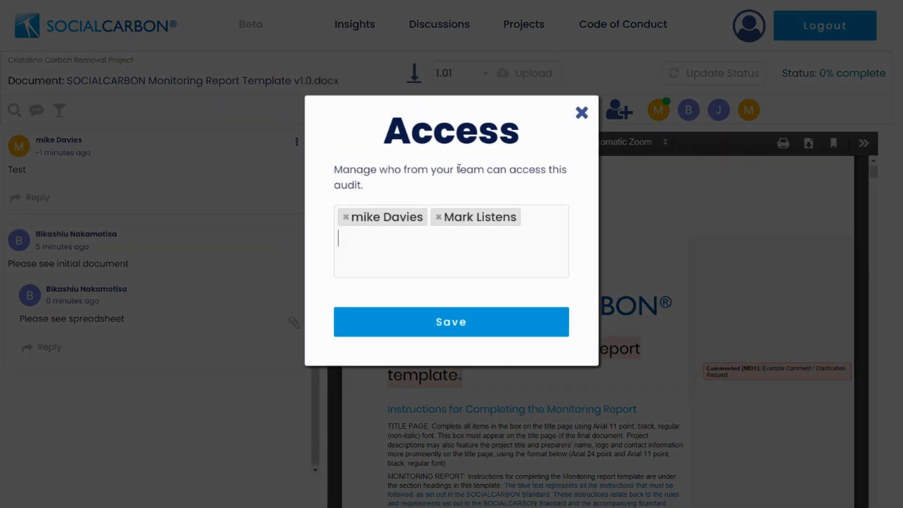
click(582, 92)
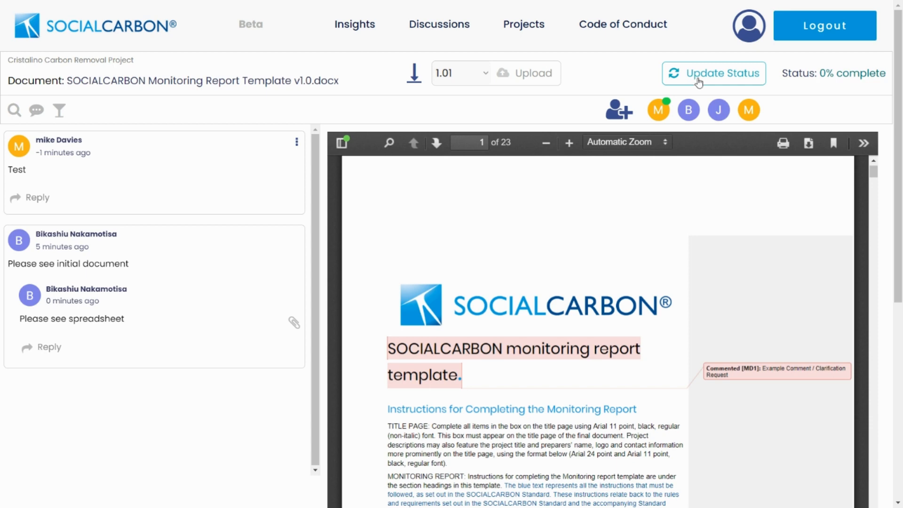
- Update the audit status to 25% progress, entering the password and confirming the submission
click(697, 78)
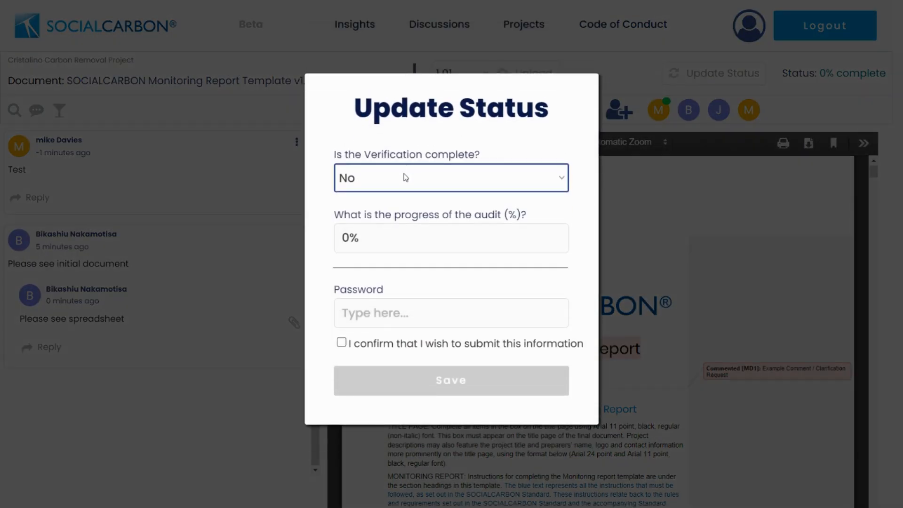
click(350, 237)
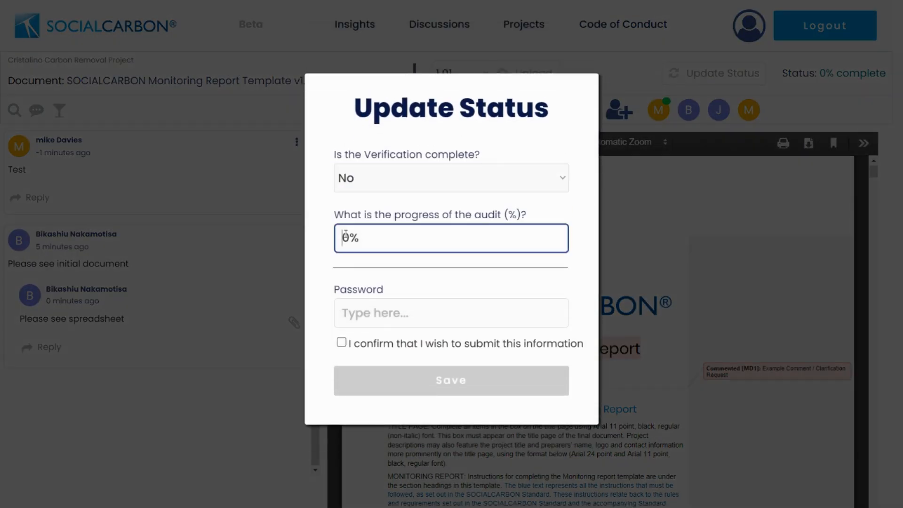
double_click(348, 237)
text(25)
click(376, 181)
click(378, 312)
text(********)
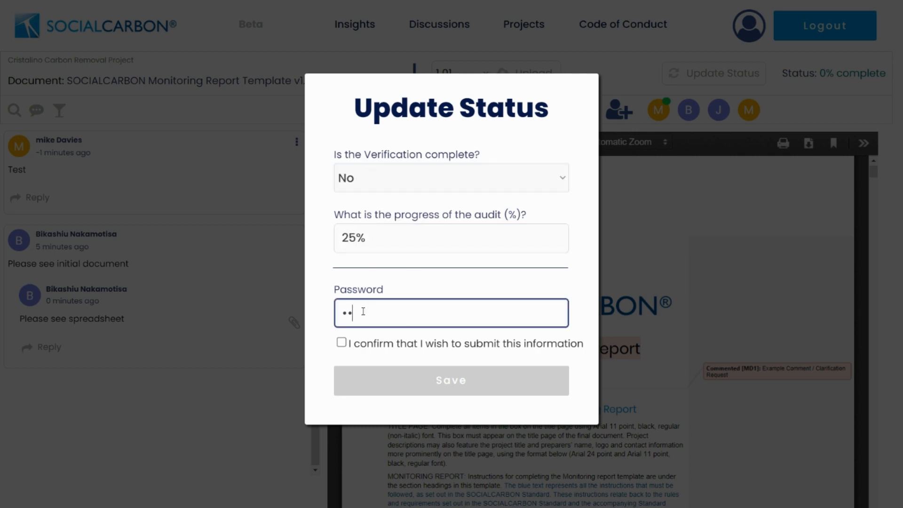
click(338, 343)
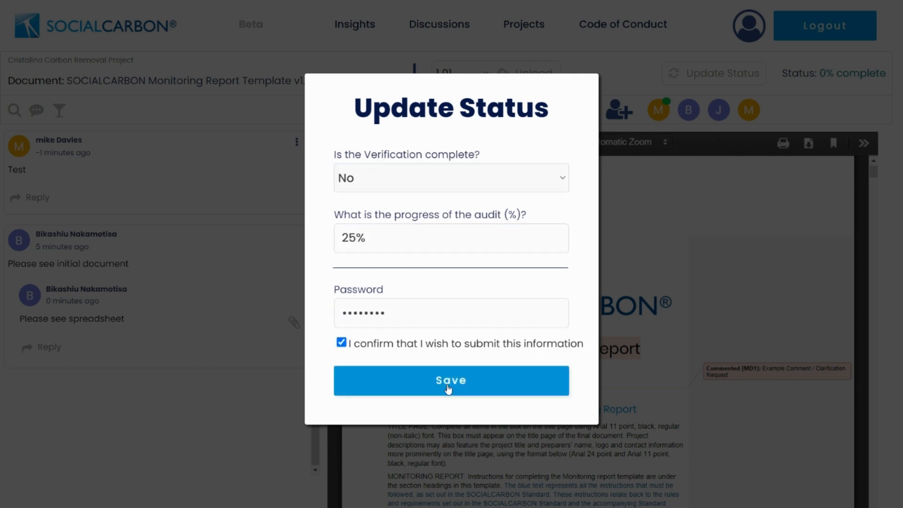
click(462, 379)
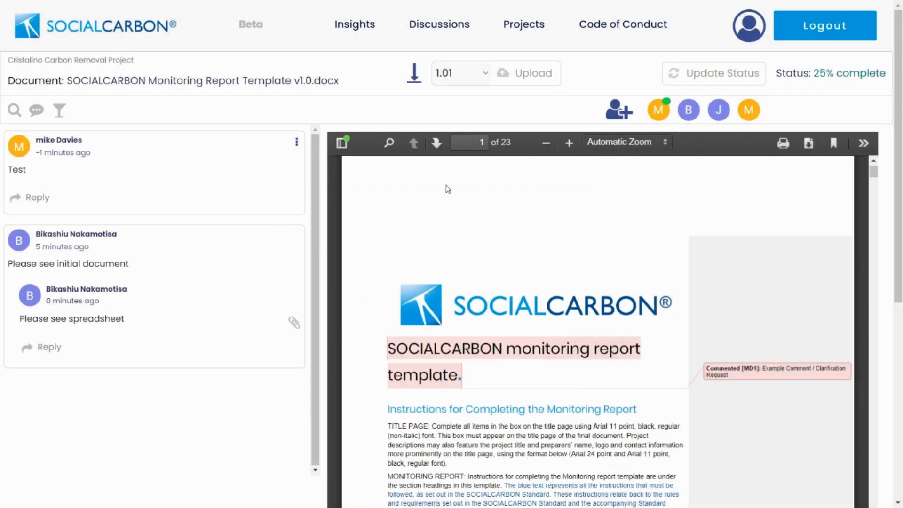
- Mark the verification complete with Yes and save the audit progress as 100%
click(696, 75)
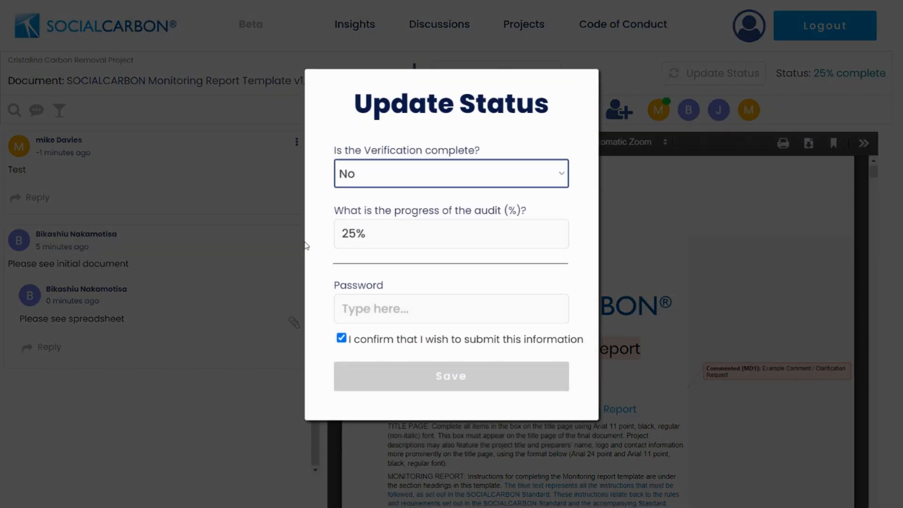
click(387, 175)
click(370, 209)
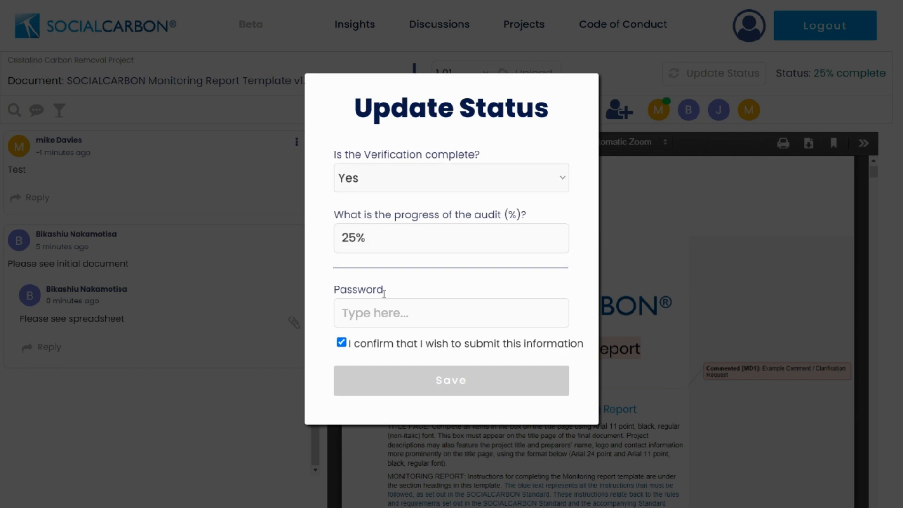
click(362, 317)
text(•••••••••)
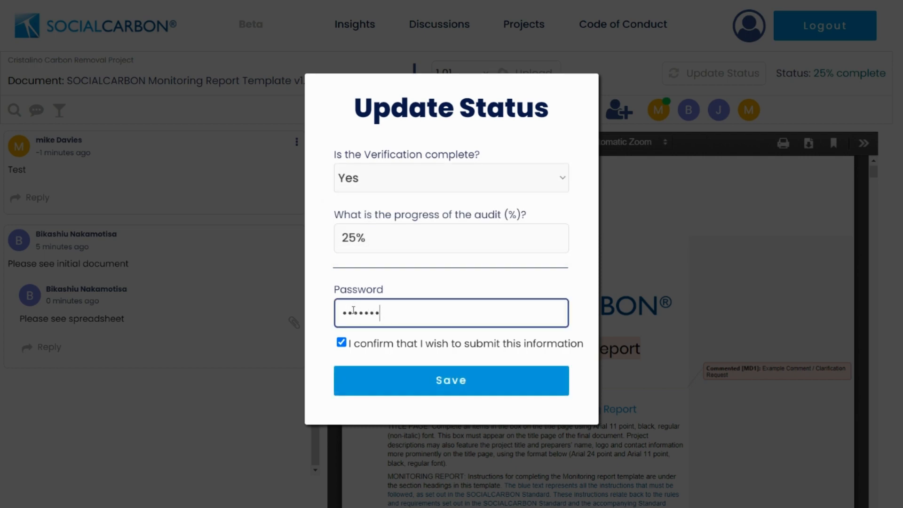
click(357, 239)
drag(358, 239, 322, 241)
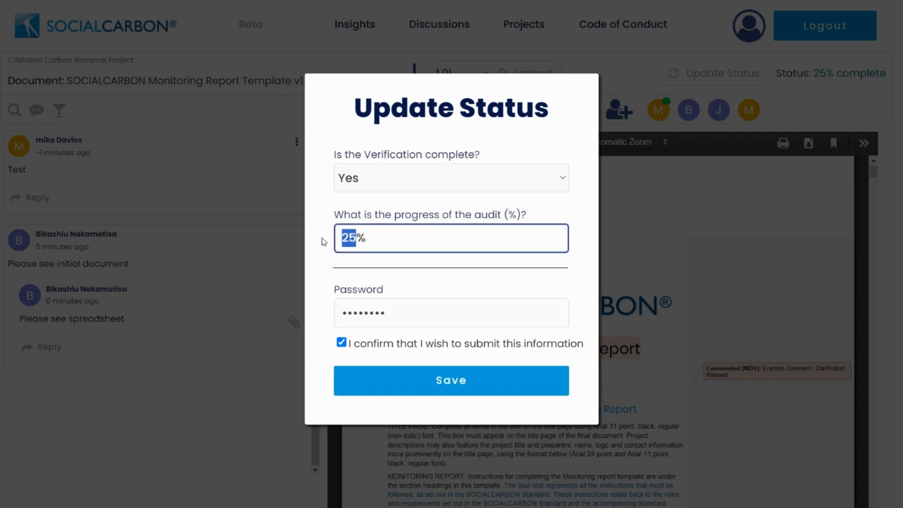
text(100)
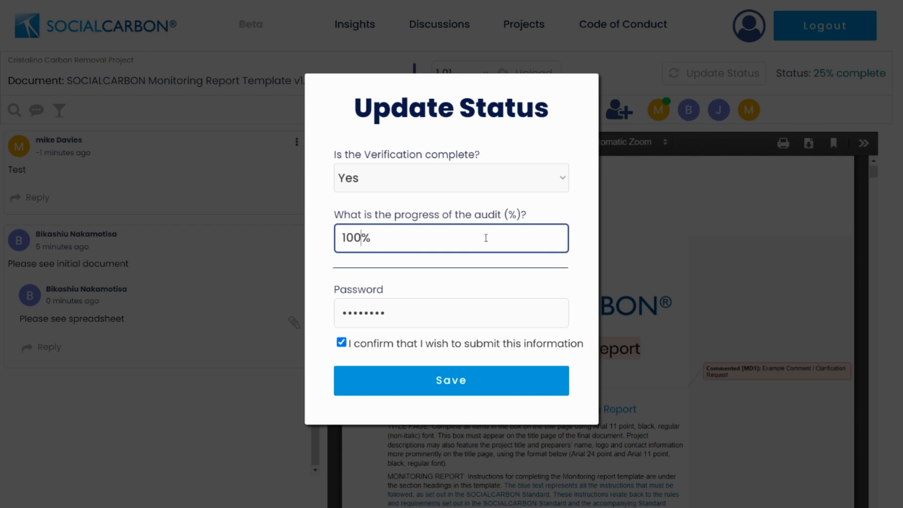
click(460, 383)
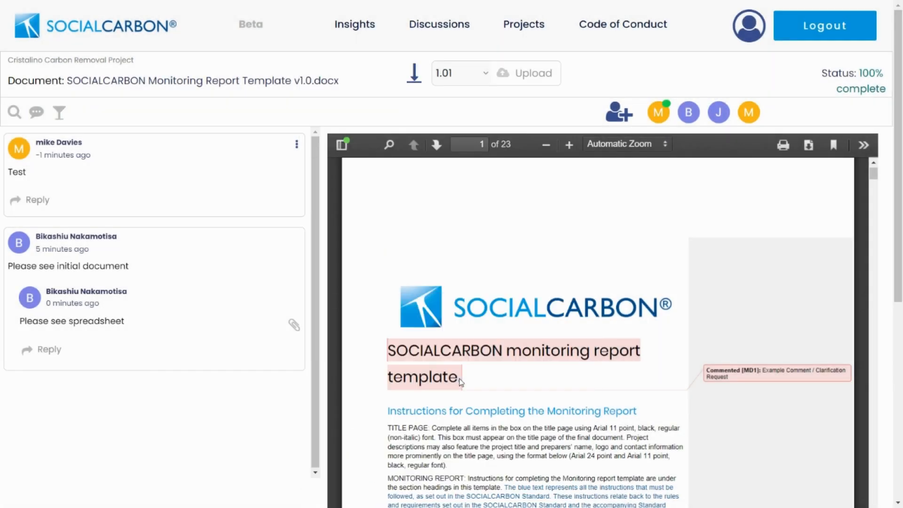
drag(861, 72, 875, 101)
click(786, 90)
- Go from the account dashboard to the Audits page listing completed audits
click(757, 31)
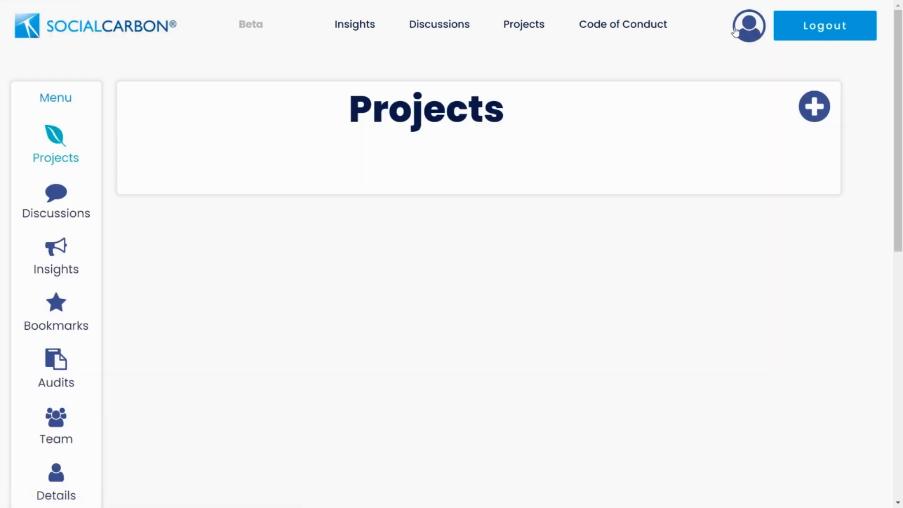
click(50, 364)
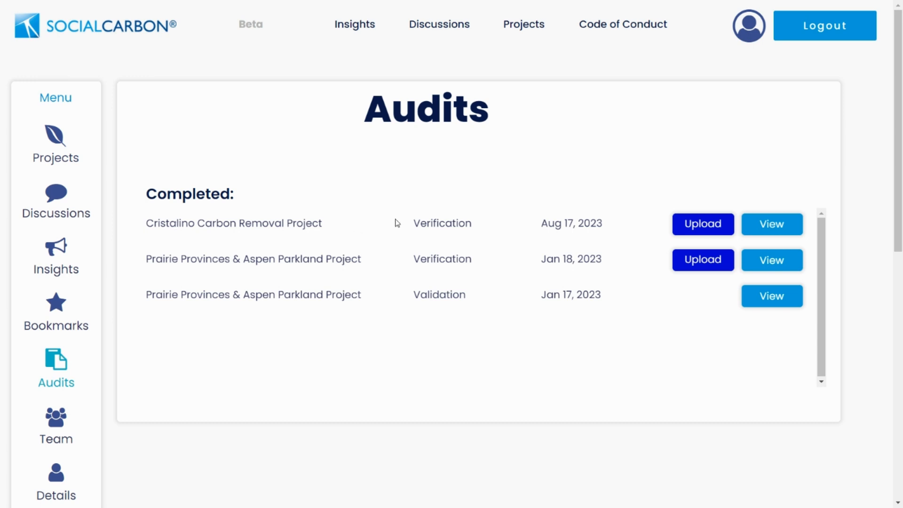
- Start the registry upload for the Cristalino Carbon Removal Project from the Completed audits list
click(692, 227)
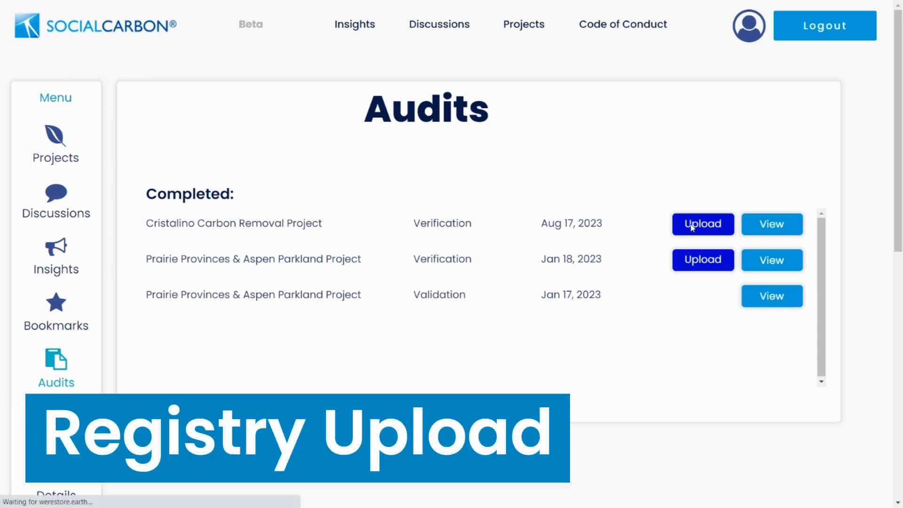